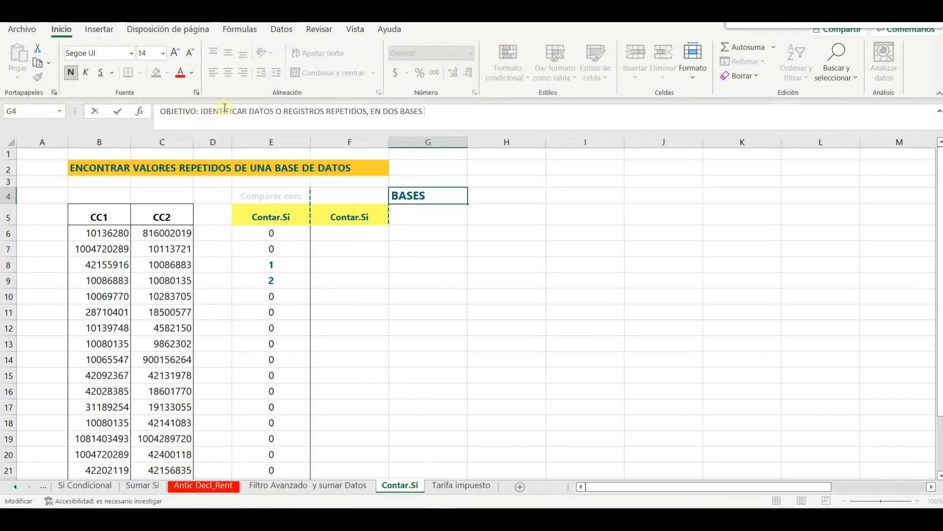
Finish the G4 objective with 'DE DATOS' and turn off text wrap so it shows on one line
text(DE DATOS)
key(Return)
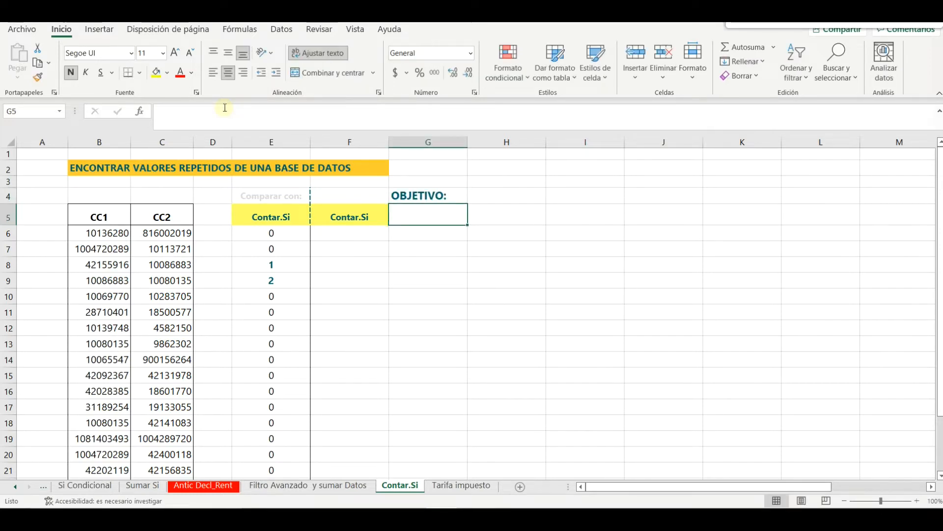
key(Up)
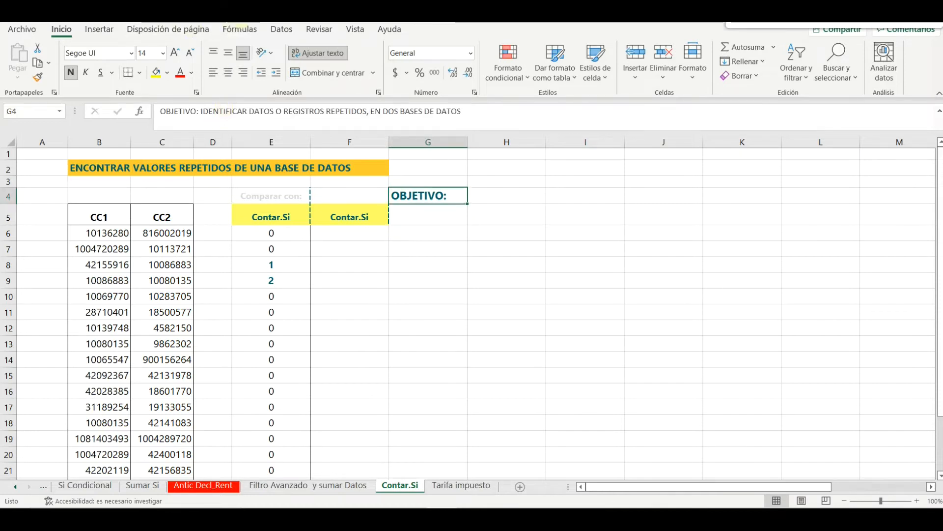
click(314, 53)
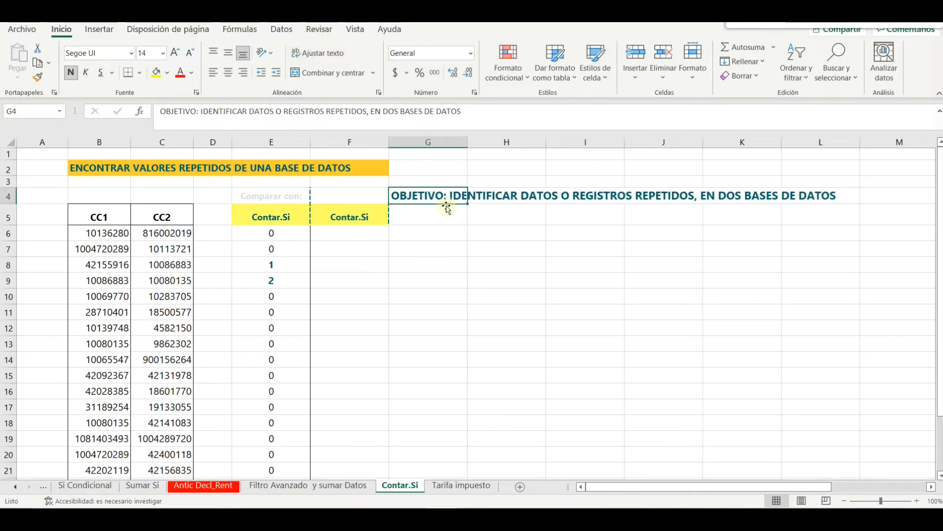
Delete the Contar.Si count formulas from E6:E23
click(281, 232)
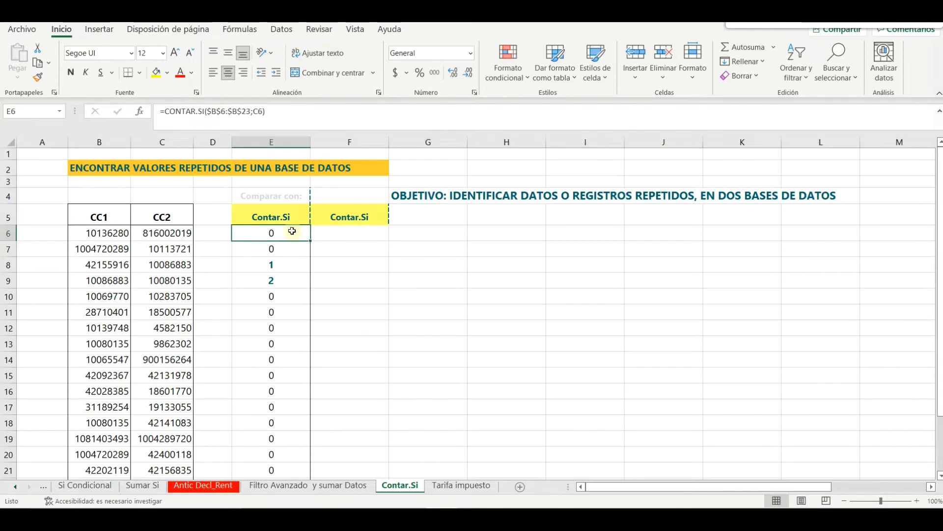
drag(294, 231, 284, 446)
key(Delete)
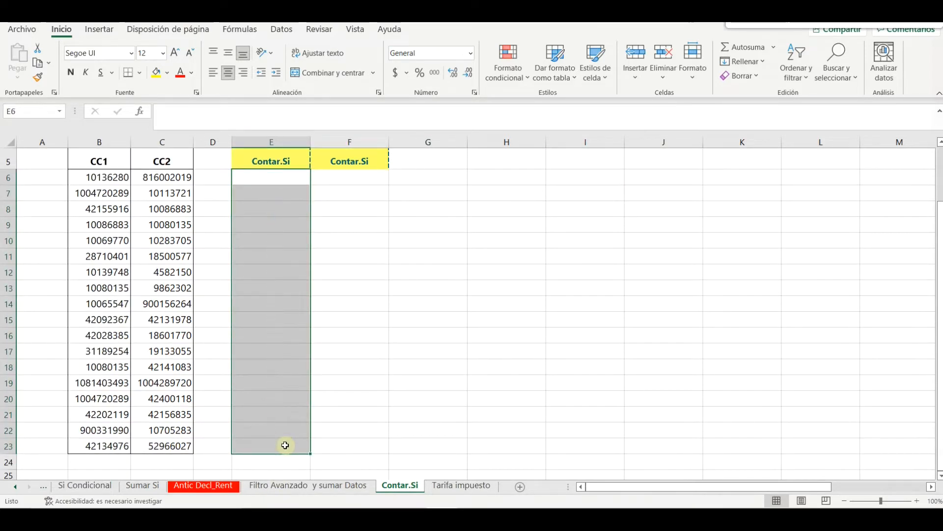
click(424, 331)
scroll(406, 329, up, 2)
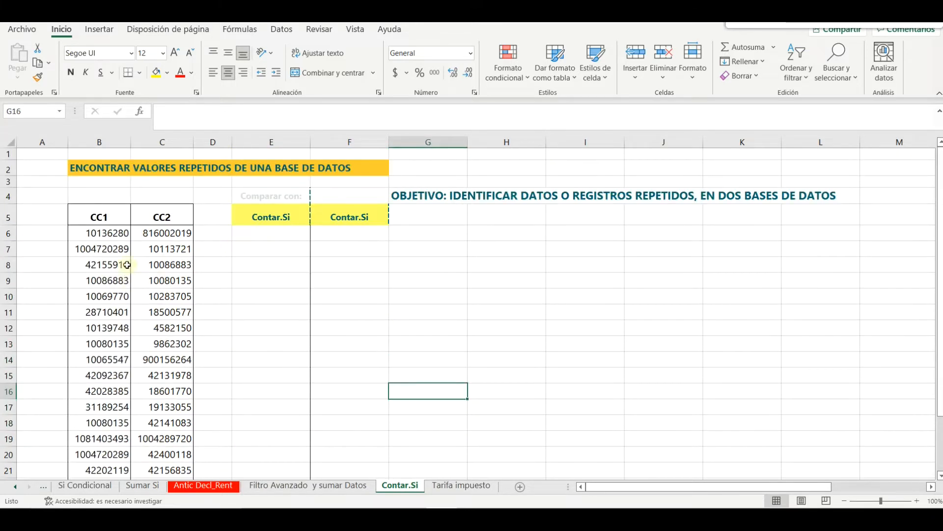
Highlight the CC1 header and number list, then select the CC2 column
click(112, 214)
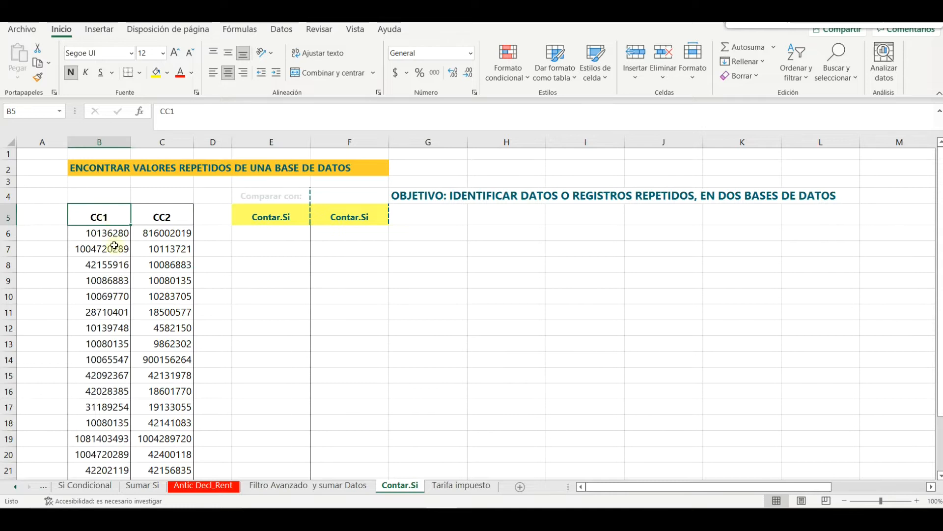
click(162, 294)
drag(99, 216, 89, 447)
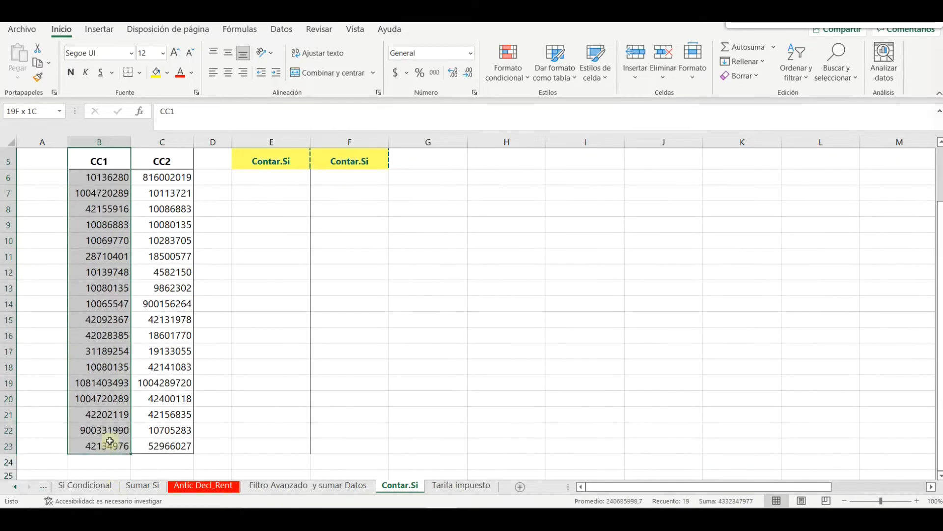
scroll(194, 399, up, 2)
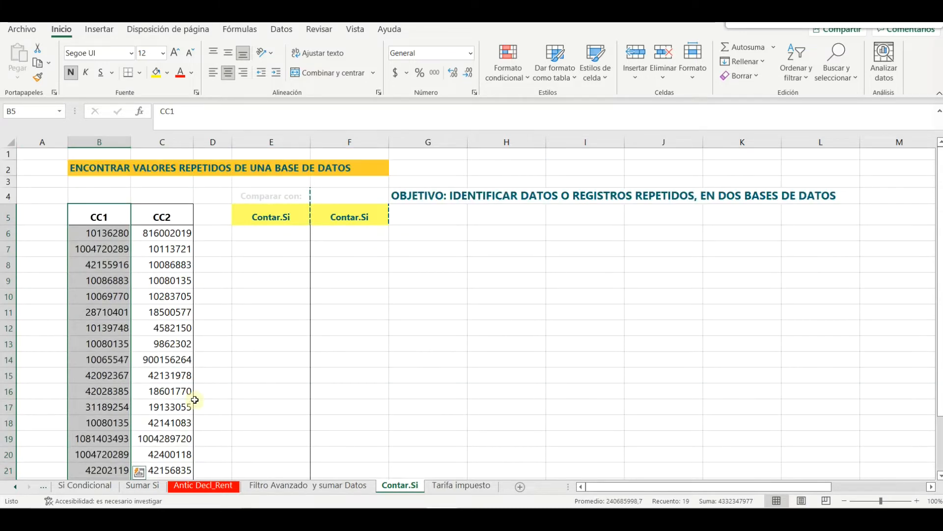
click(245, 329)
click(109, 216)
click(163, 142)
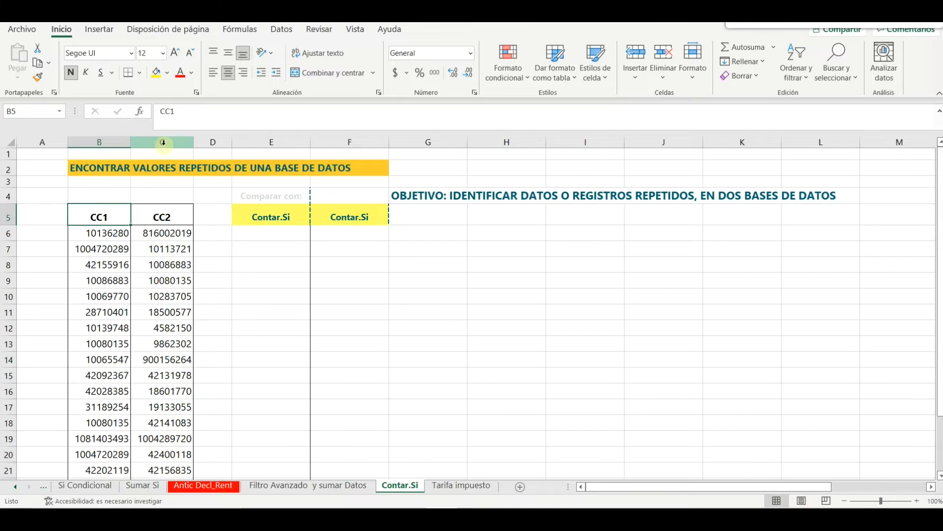
right_click(163, 143)
click(211, 247)
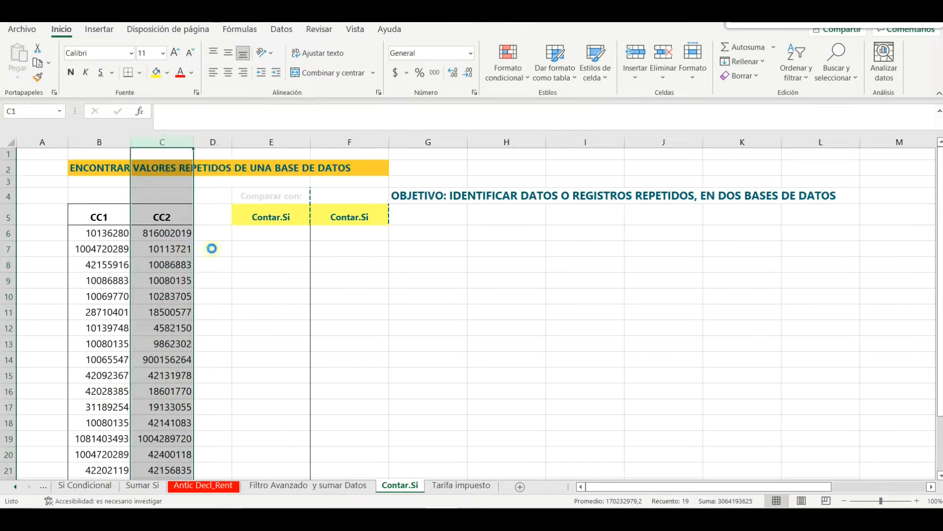
right_click(180, 142)
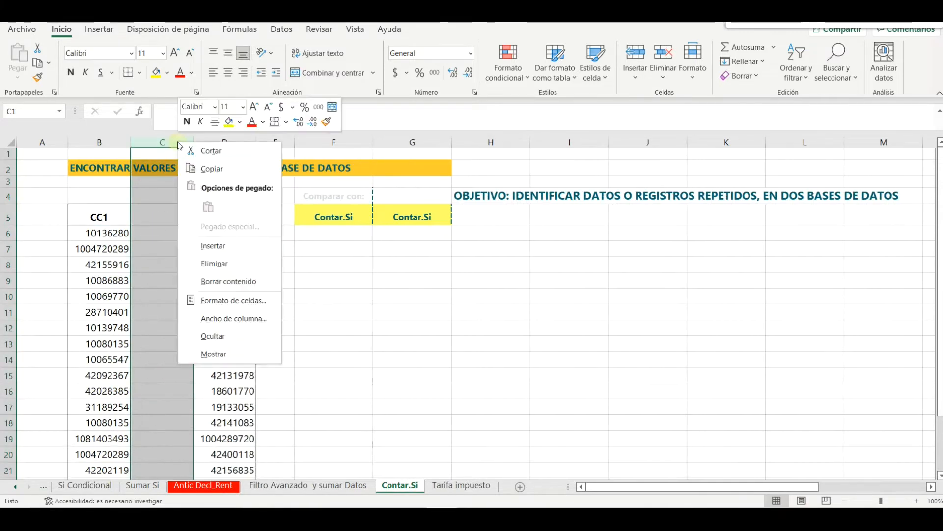
click(211, 251)
click(207, 263)
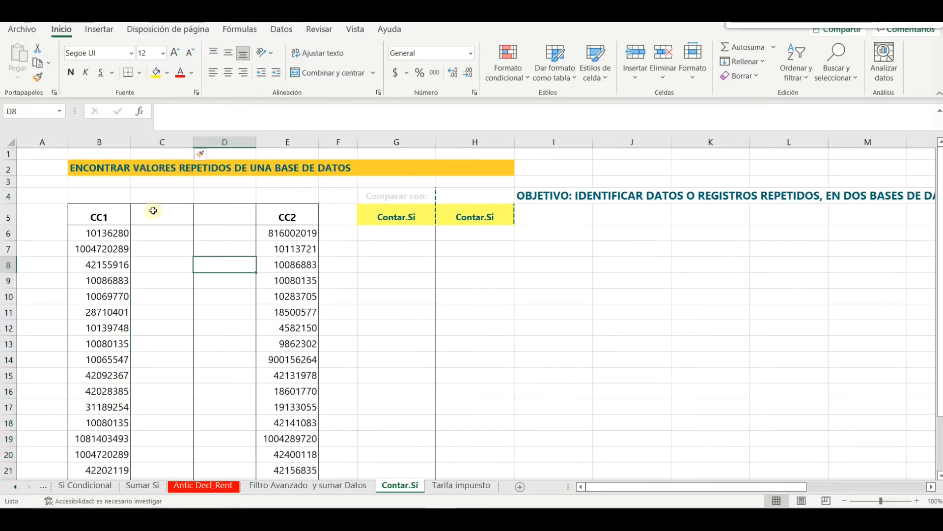
right_click(239, 143)
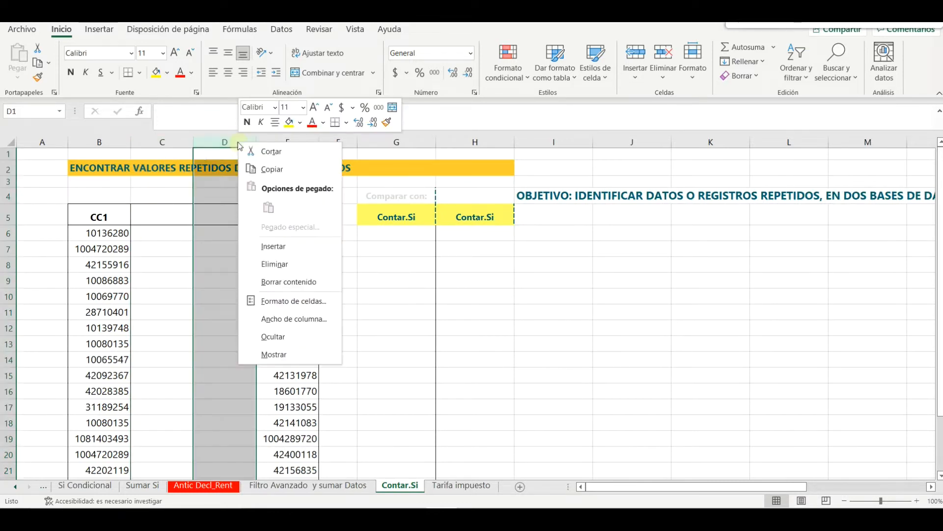
click(271, 245)
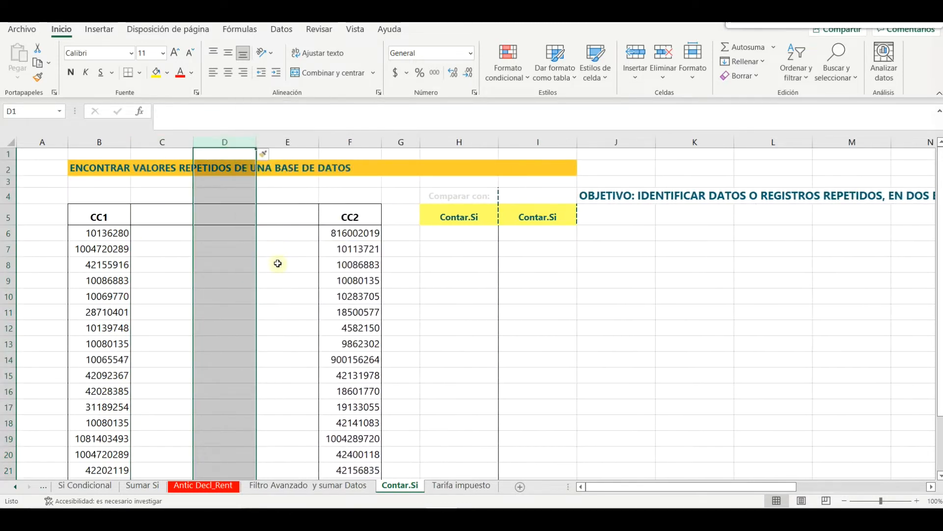
click(277, 263)
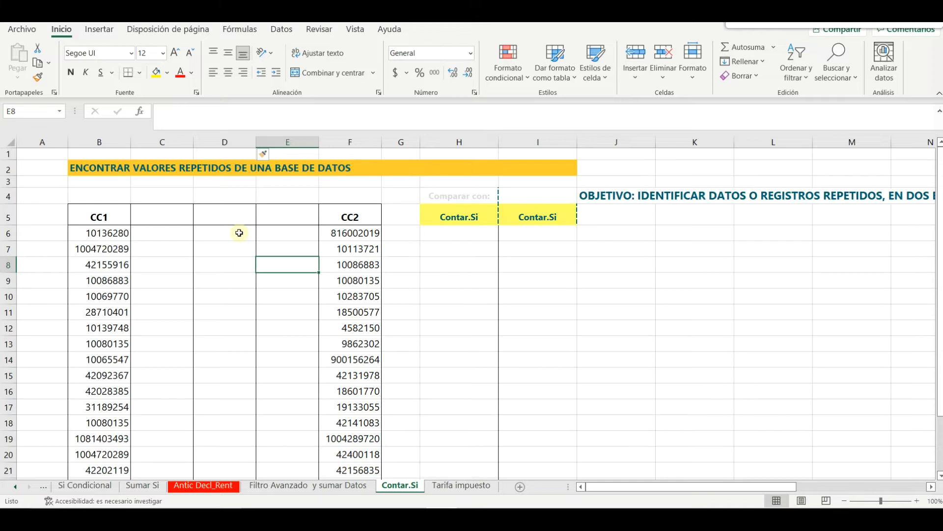
key(ctrl+z)
key(ctrl+z)
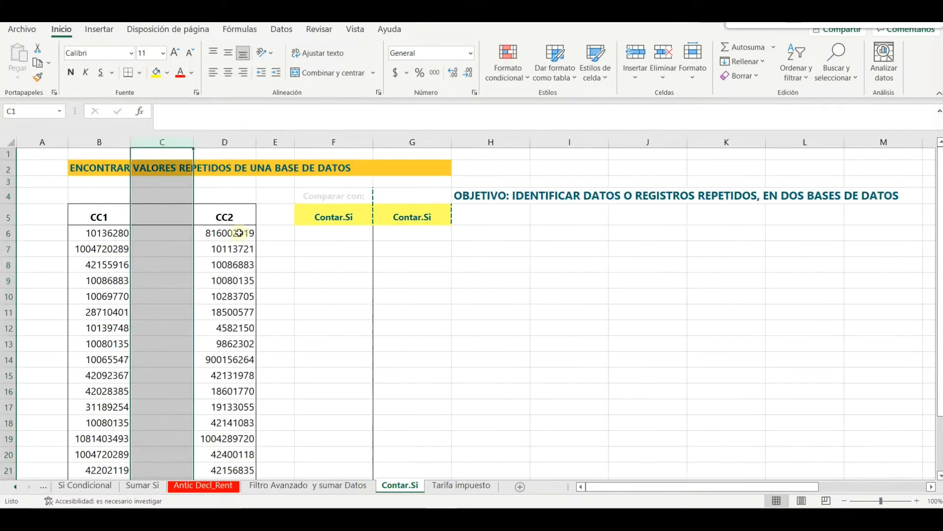
key(ctrl+z)
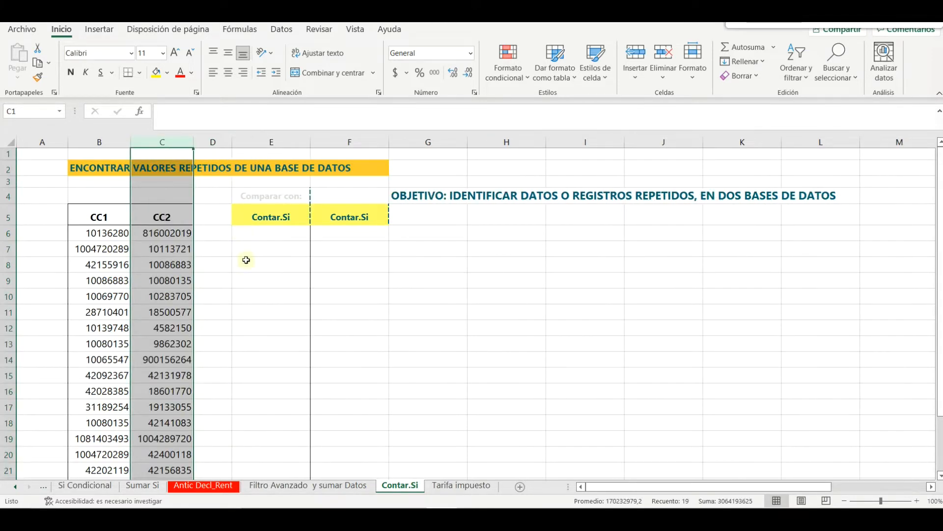
click(247, 260)
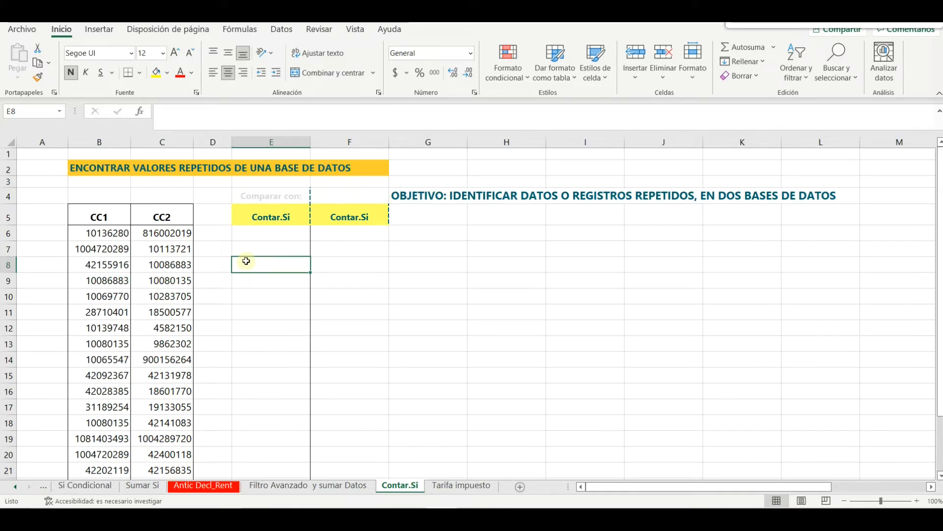
Highlight the CC2 and CC1 number lists in rows 6–23 to point them out
drag(172, 216, 181, 446)
scroll(217, 332, up, 2)
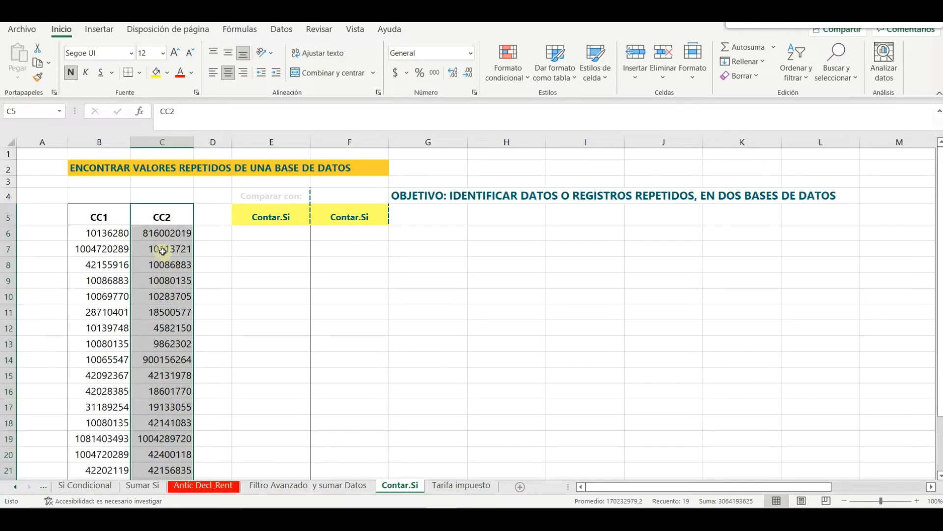
drag(99, 212, 121, 484)
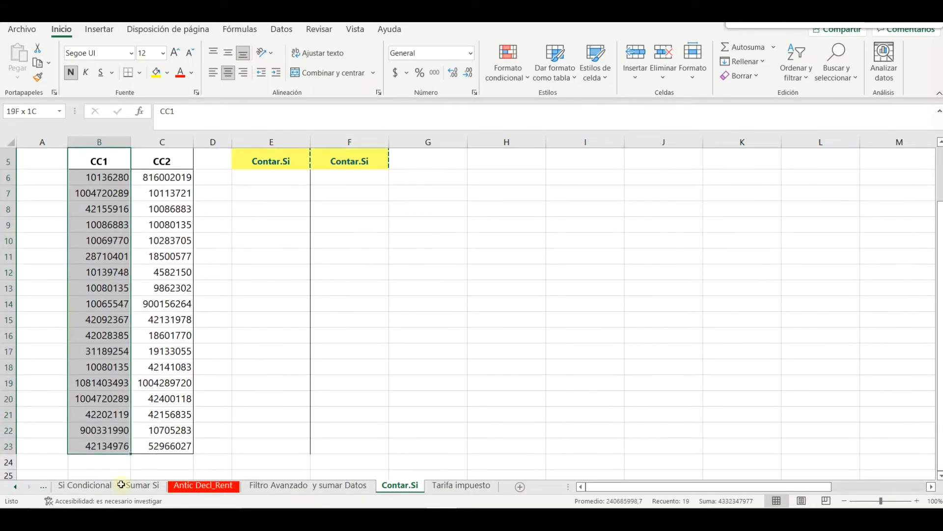
click(257, 366)
scroll(257, 366, up, 2)
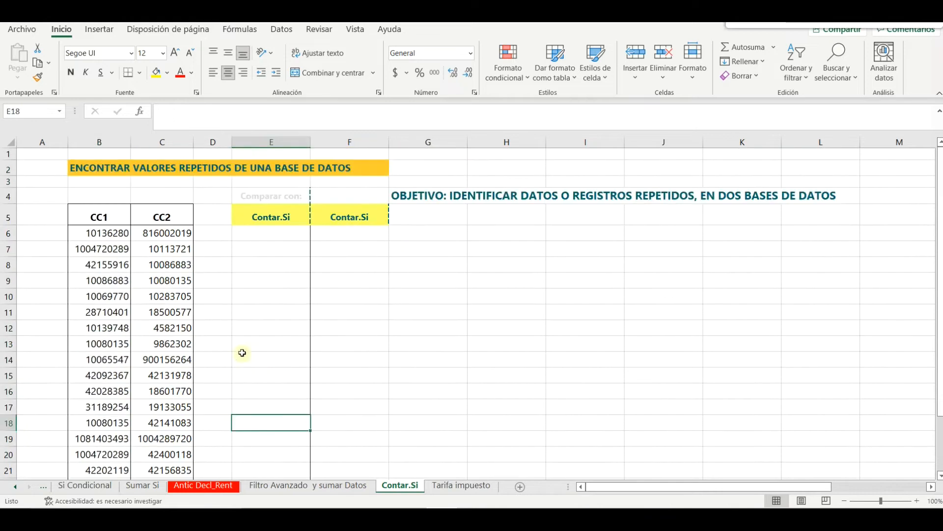
scroll(242, 353, down, 2)
scroll(195, 284, up, 1)
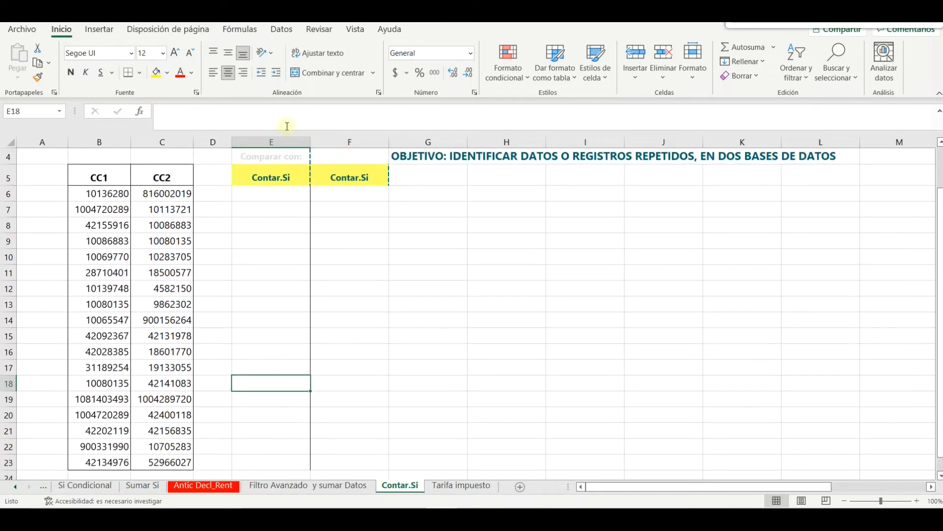
drag(113, 177, 98, 463)
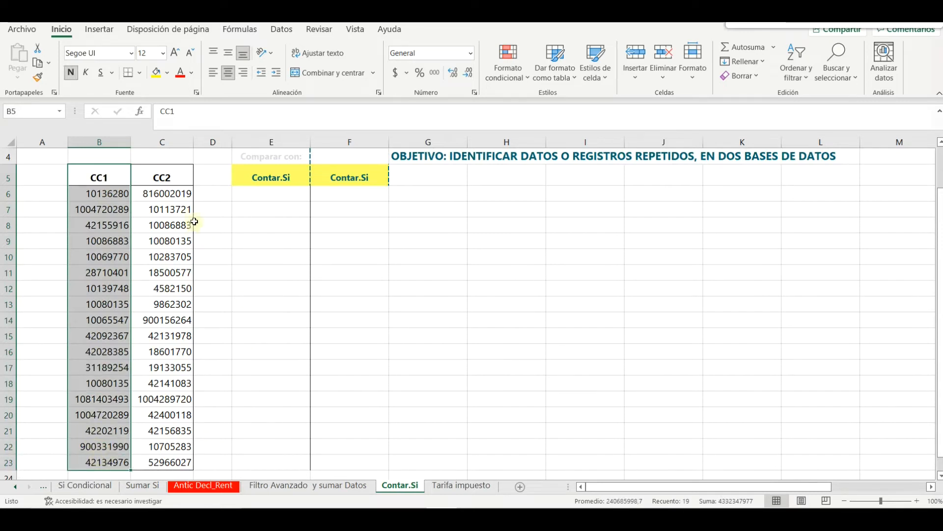
drag(162, 177, 157, 461)
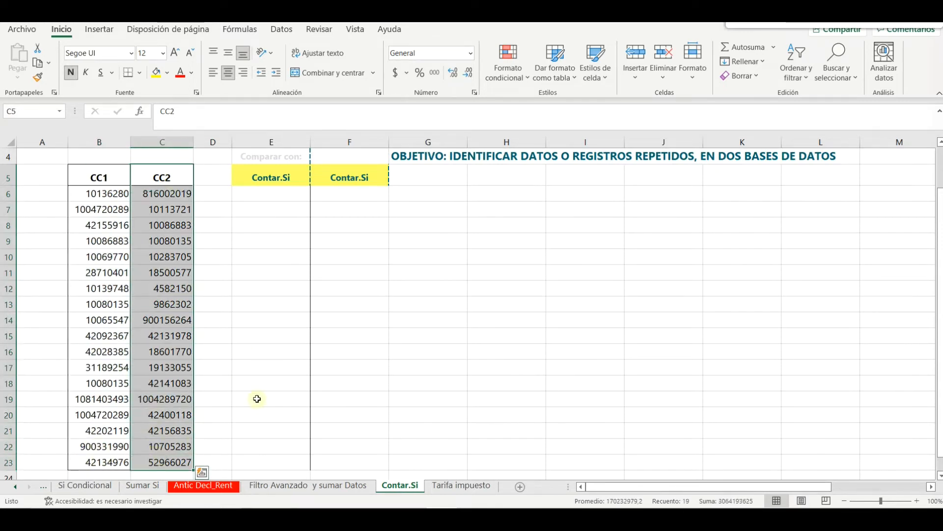
click(257, 398)
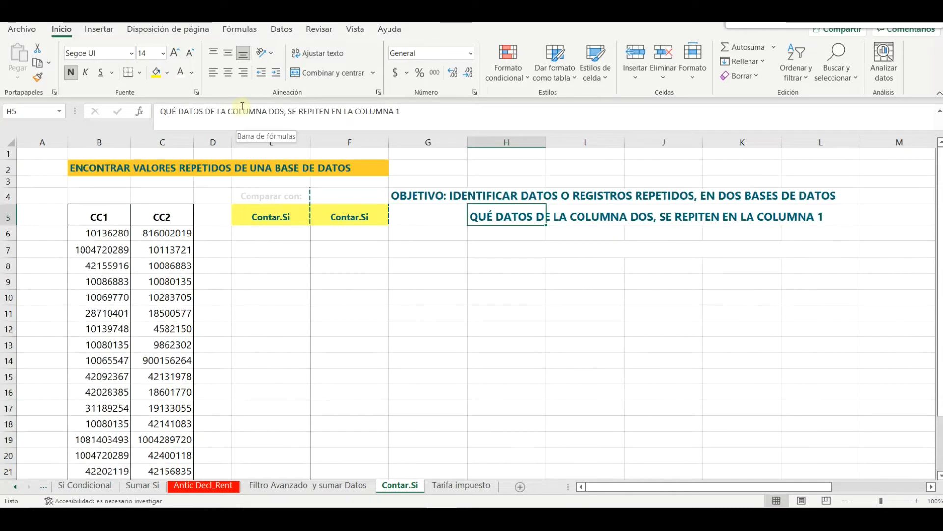
Fill the merged H5:L5 question banner with yellow
click(155, 72)
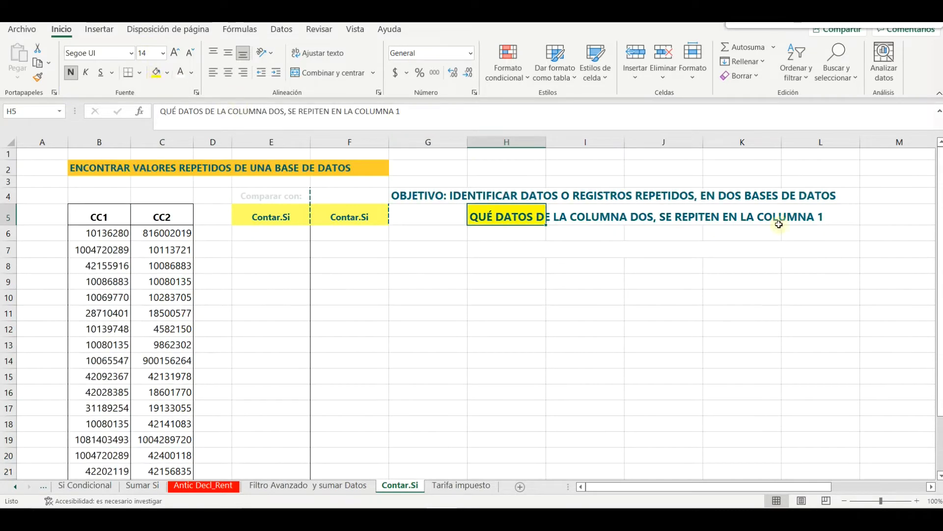
drag(815, 216, 489, 216)
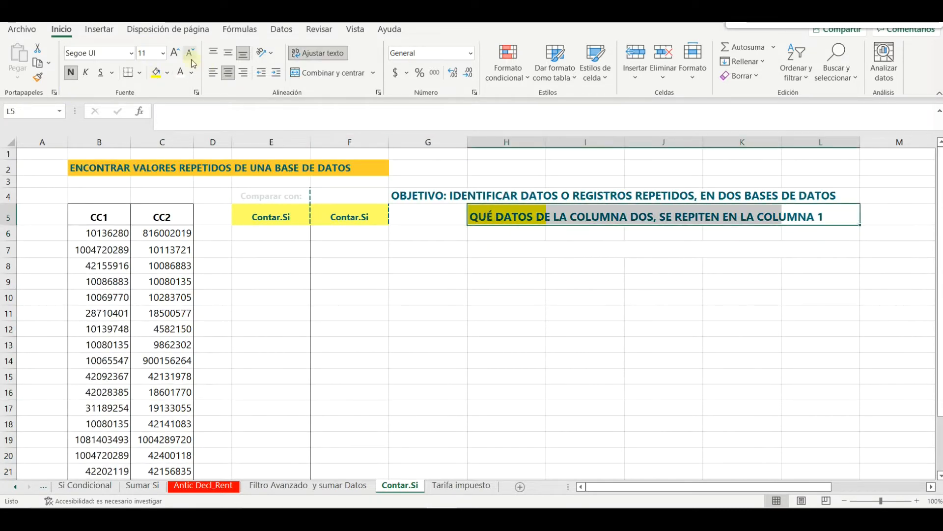
click(156, 72)
click(575, 261)
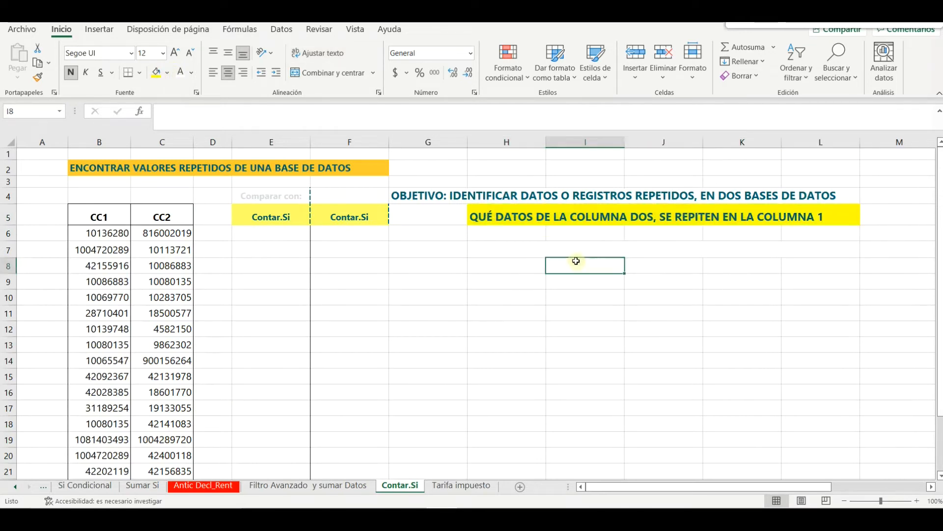
click(553, 252)
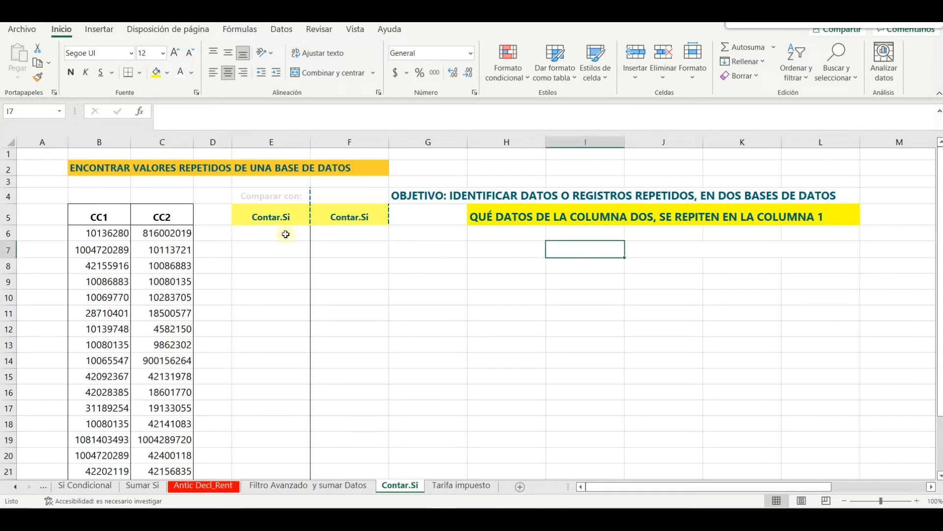
click(287, 233)
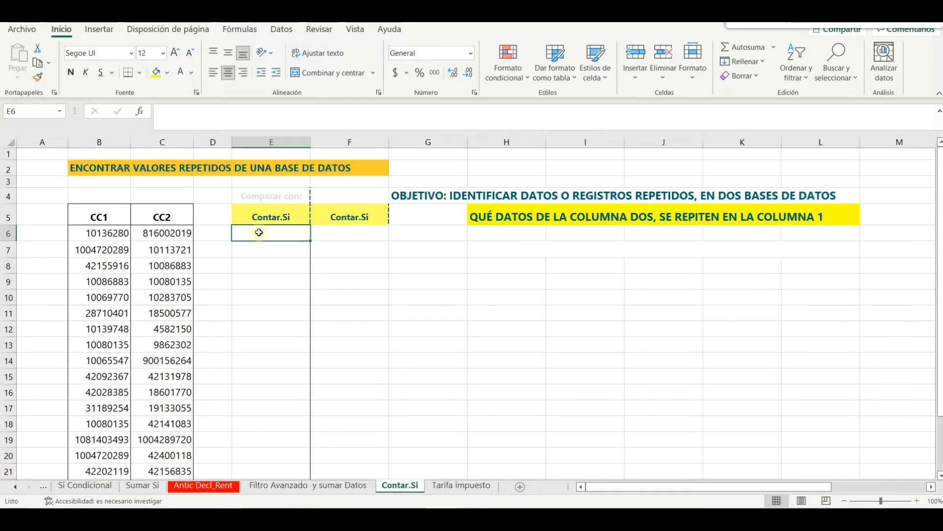
Enter =CONTAR.SI($B$6:$B$23;C6) in E6 to count C6's value among the CC1 values
text(=)
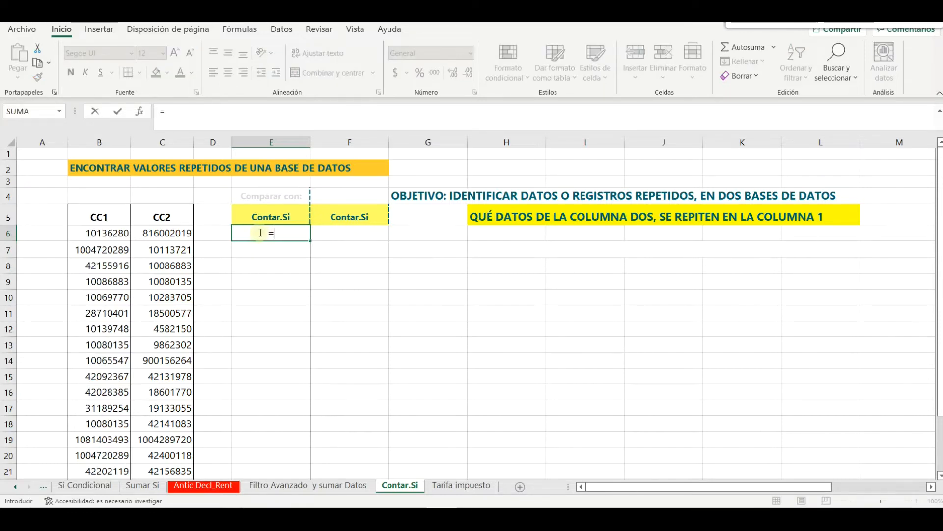
text(CONTAR.SI)
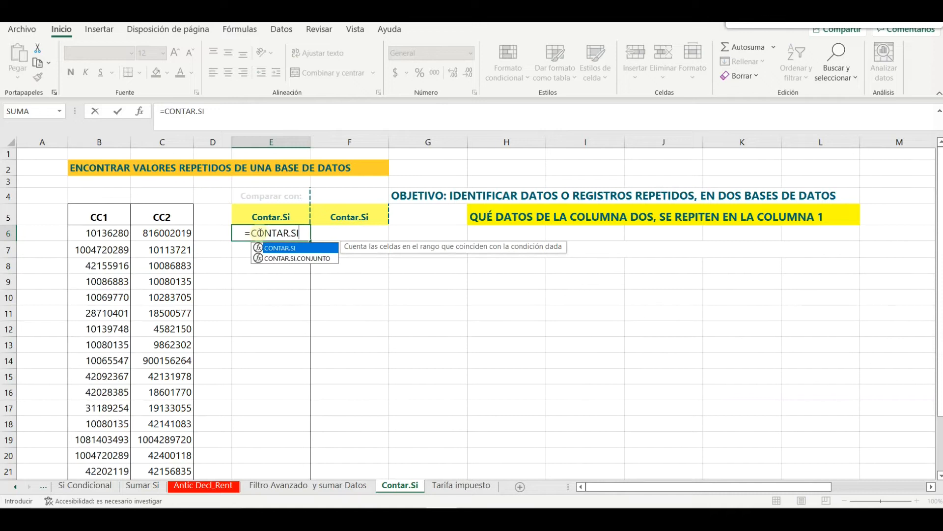
text(()
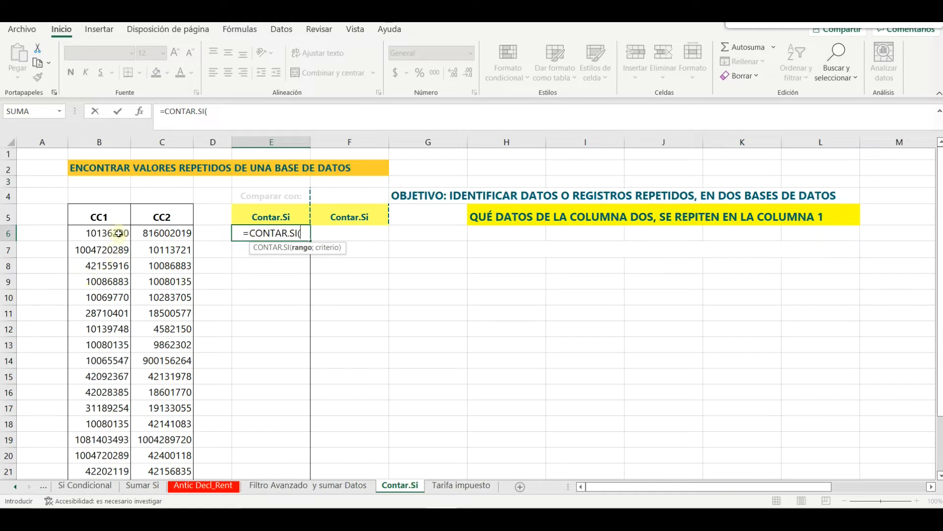
drag(118, 231, 118, 442)
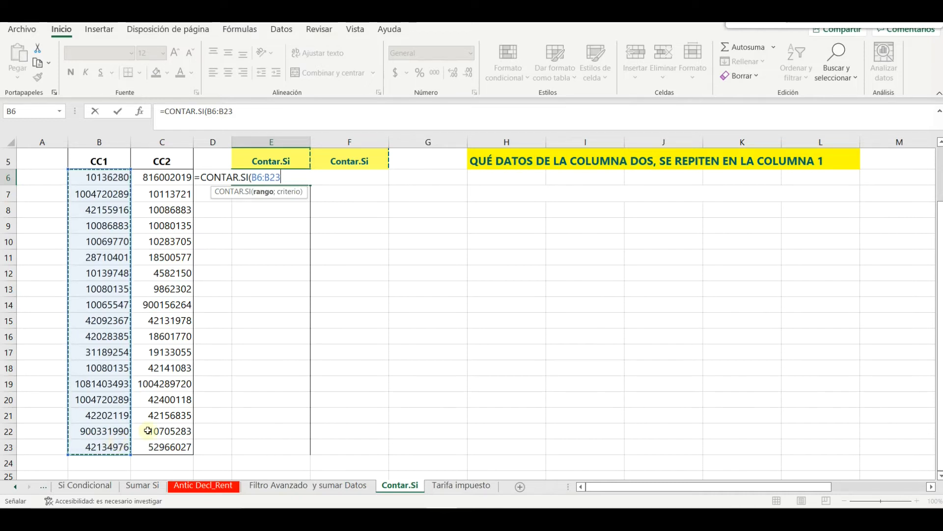
key(F4)
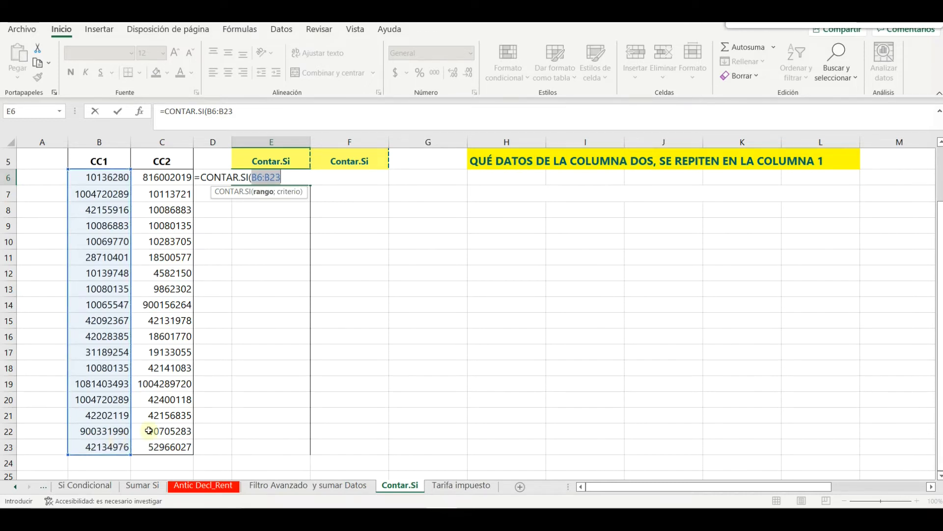
key(F4)
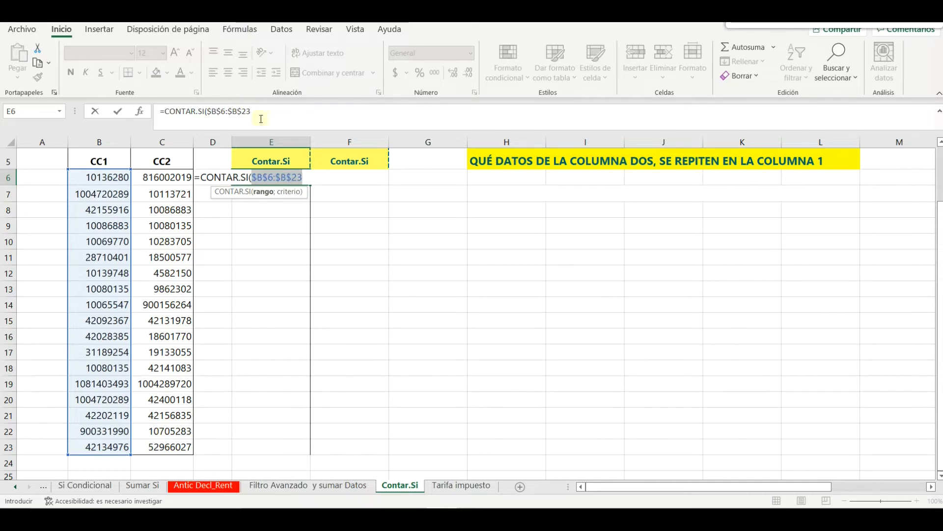
click(257, 110)
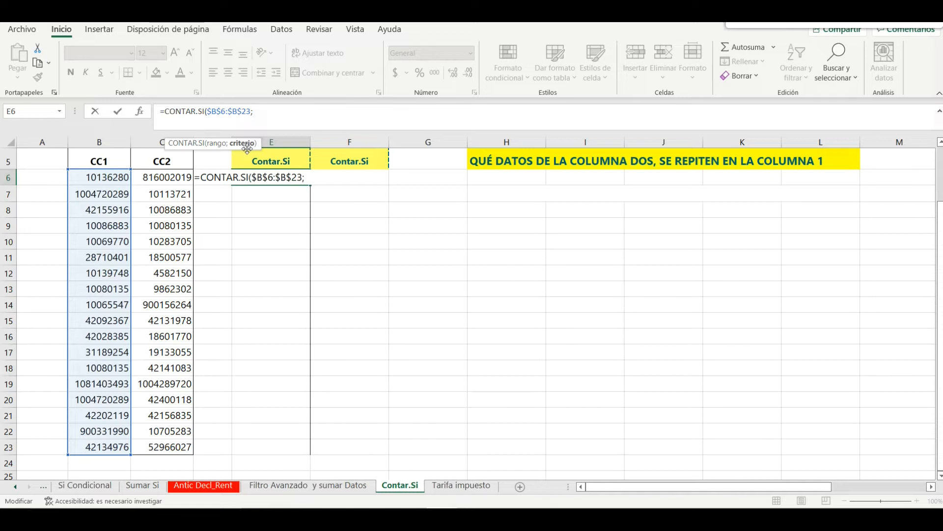
click(180, 178)
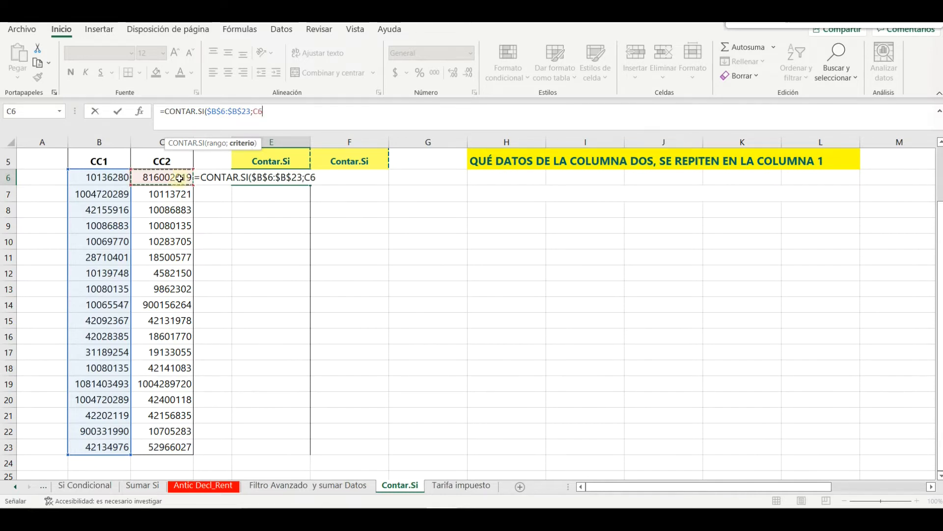
text())
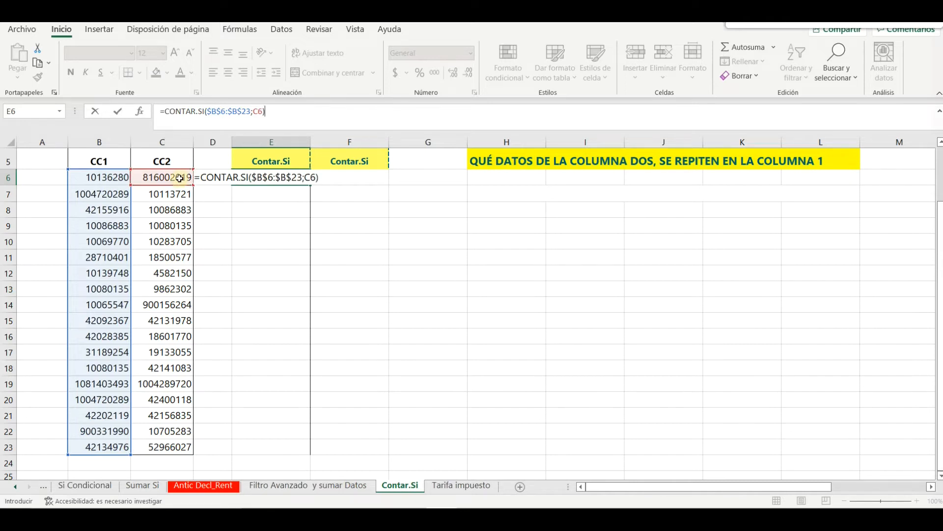
key(Return)
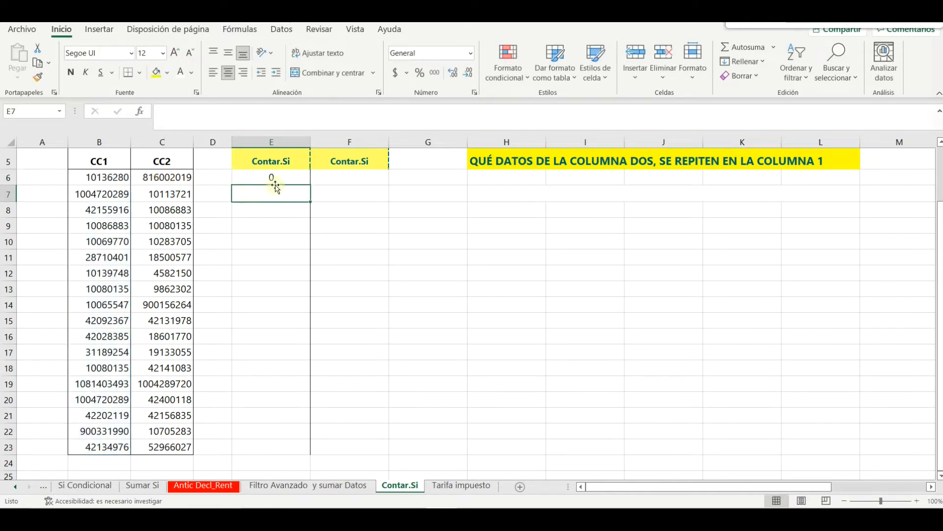
Copy the E6 count formula down through E23 and select the non-zero results
click(274, 180)
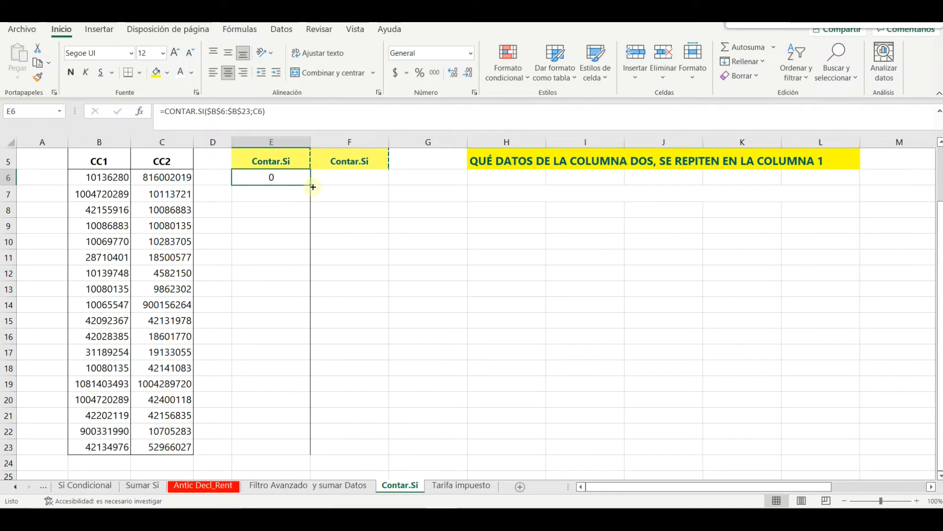
drag(311, 185, 280, 452)
drag(260, 210, 257, 221)
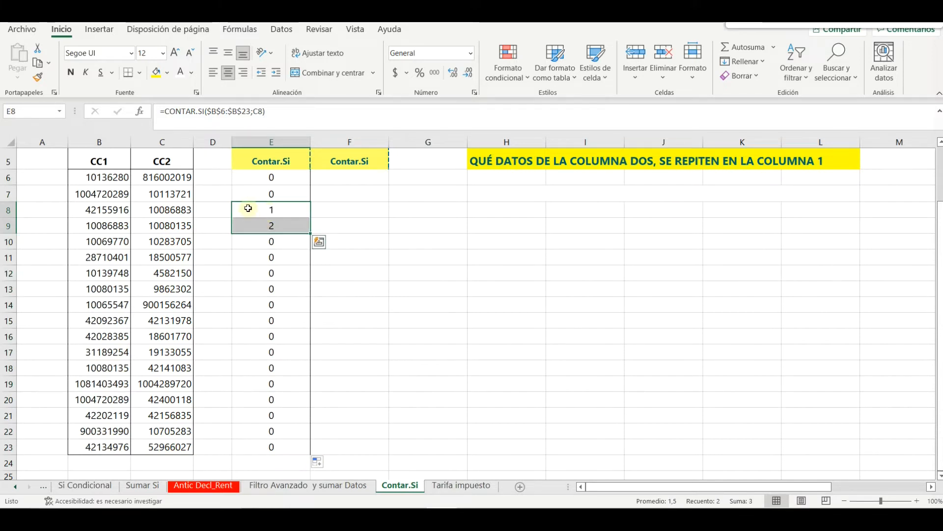
Point out the CC2 value in row 8 and the CC1 list B6:B23, then reselect E8:E9
mouse_move(181, 209)
mouse_down()
mouse_move(246, 209)
mouse_move(187, 210)
mouse_up()
drag(99, 177, 98, 447)
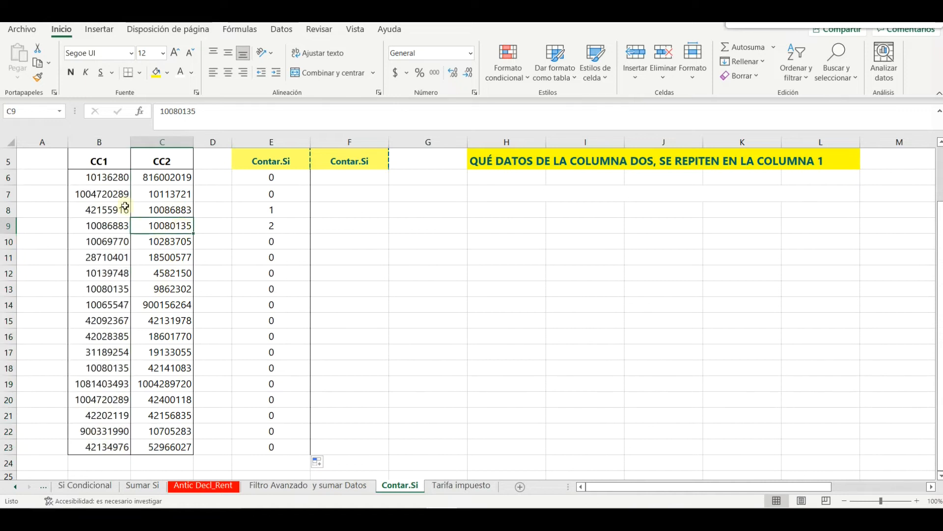
mouse_move(123, 178)
mouse_down()
mouse_move(105, 448)
mouse_move(120, 447)
mouse_up()
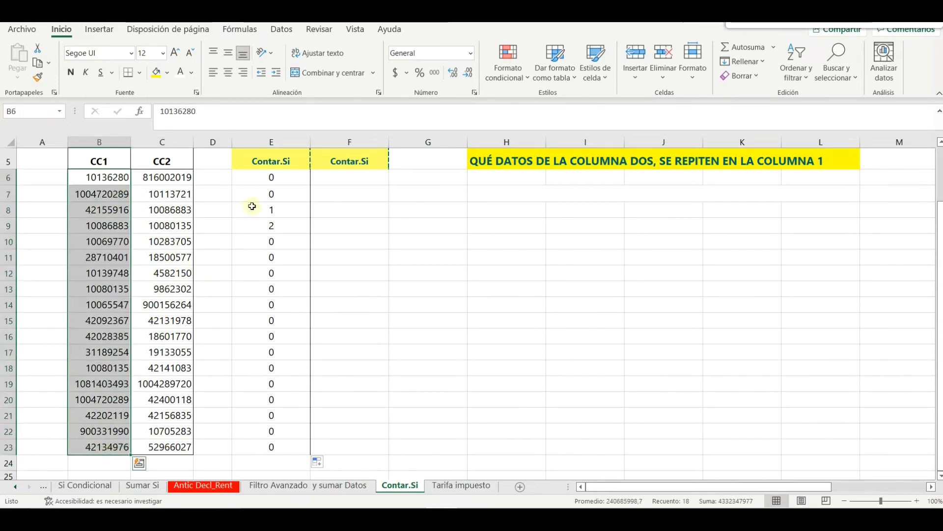
drag(261, 210, 253, 227)
Make the match counts 1 and 2 in E8:E9 bold with a yellow fill
click(158, 79)
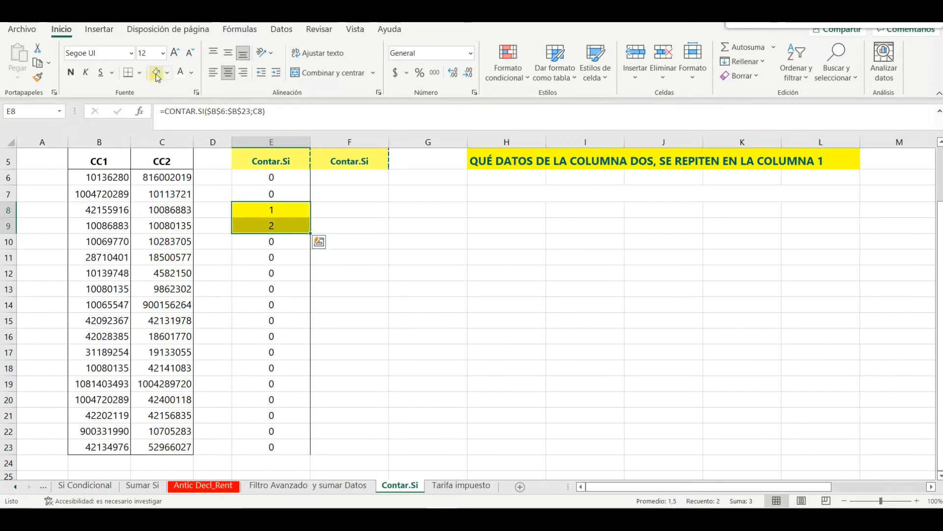
click(397, 240)
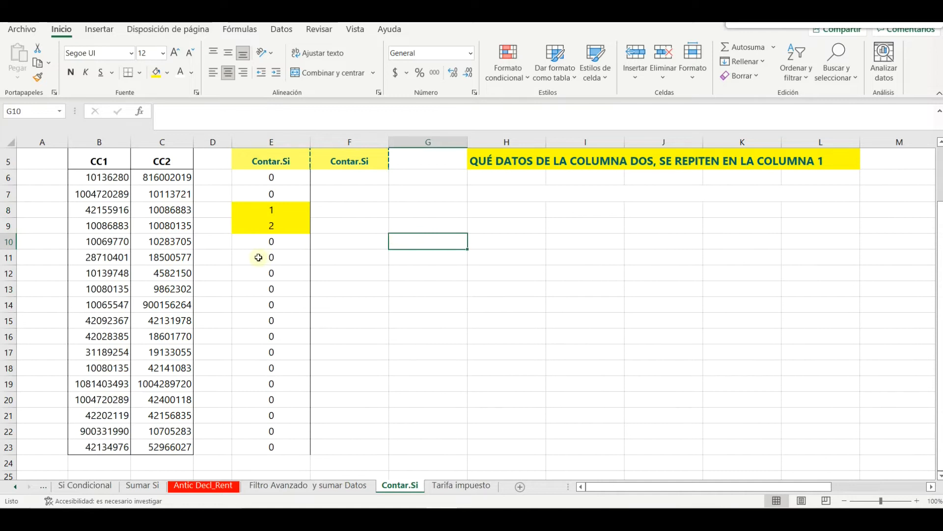
drag(275, 211, 274, 227)
click(70, 72)
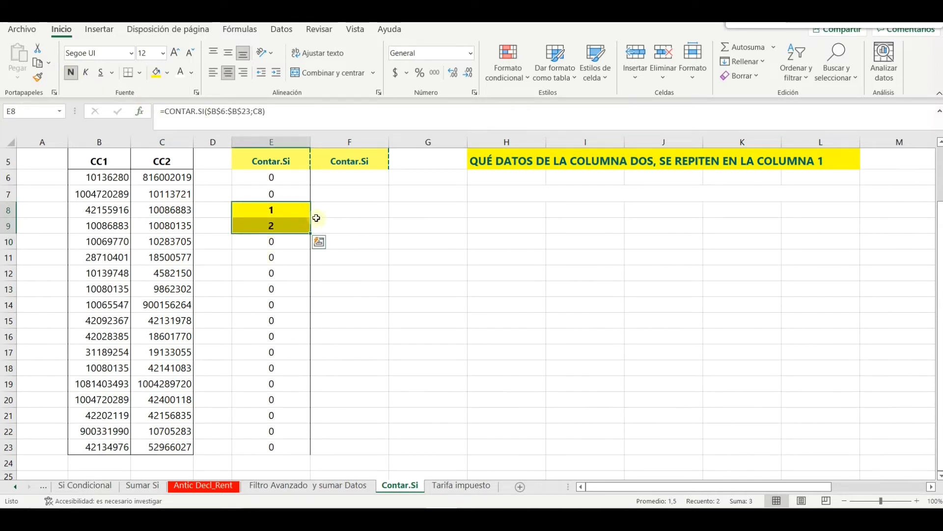
click(329, 205)
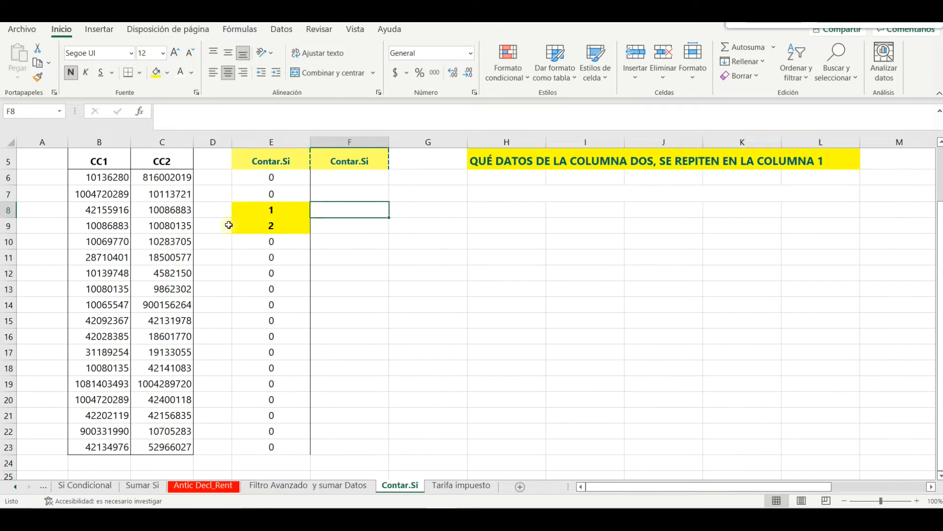
click(176, 211)
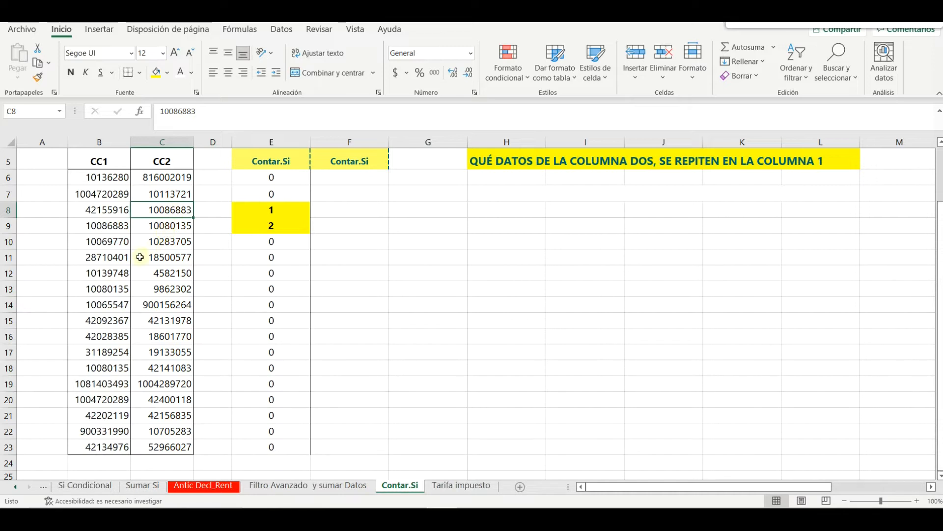
ctrl+click(121, 226)
click(156, 72)
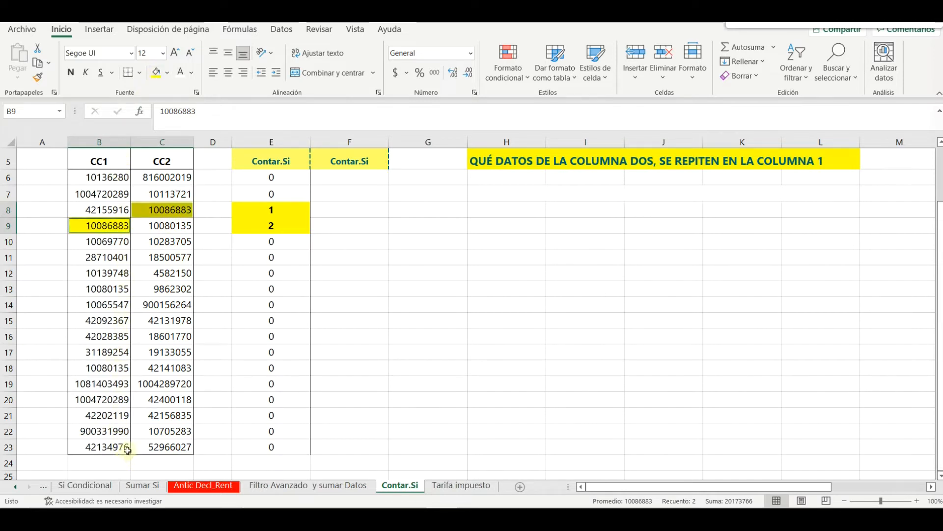
click(167, 226)
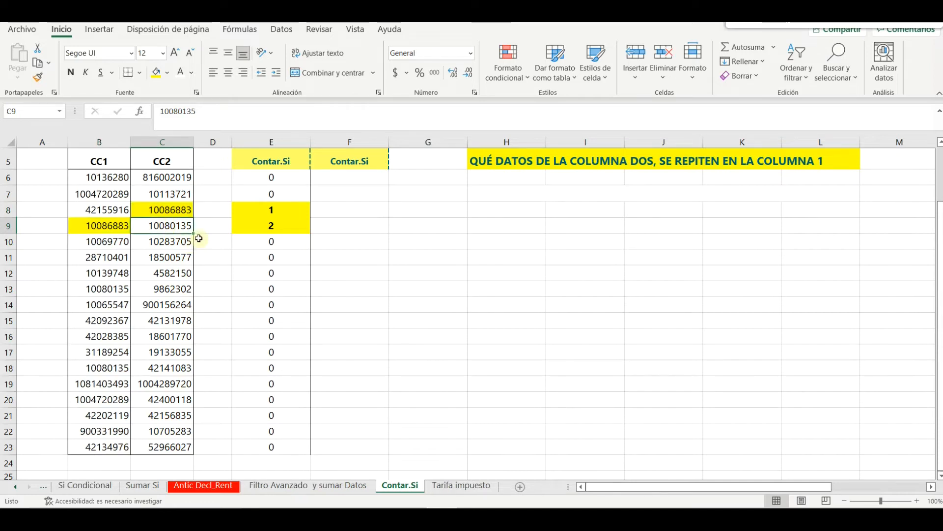
click(155, 73)
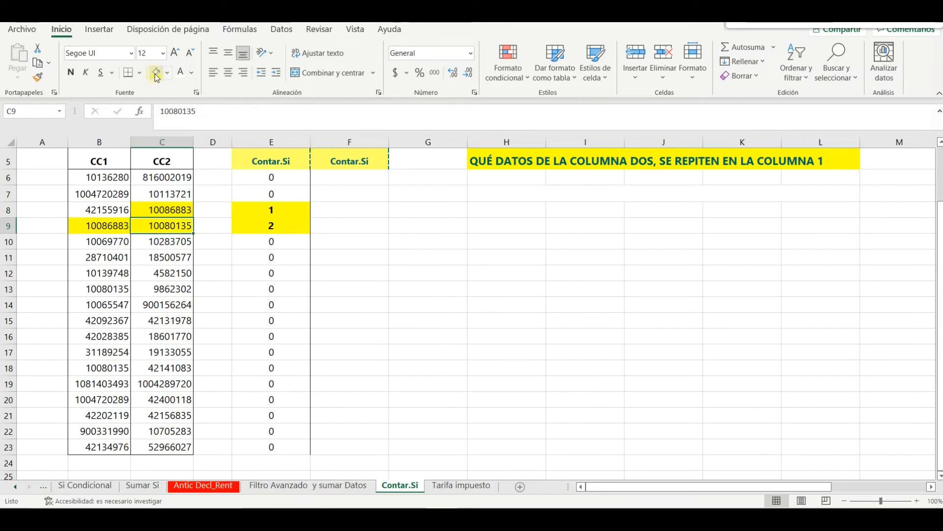
click(109, 290)
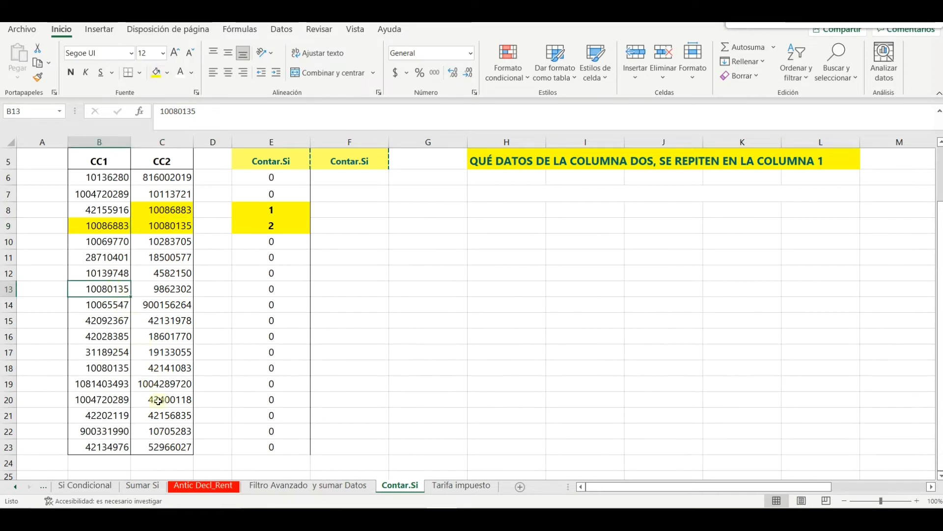
ctrl+click(121, 368)
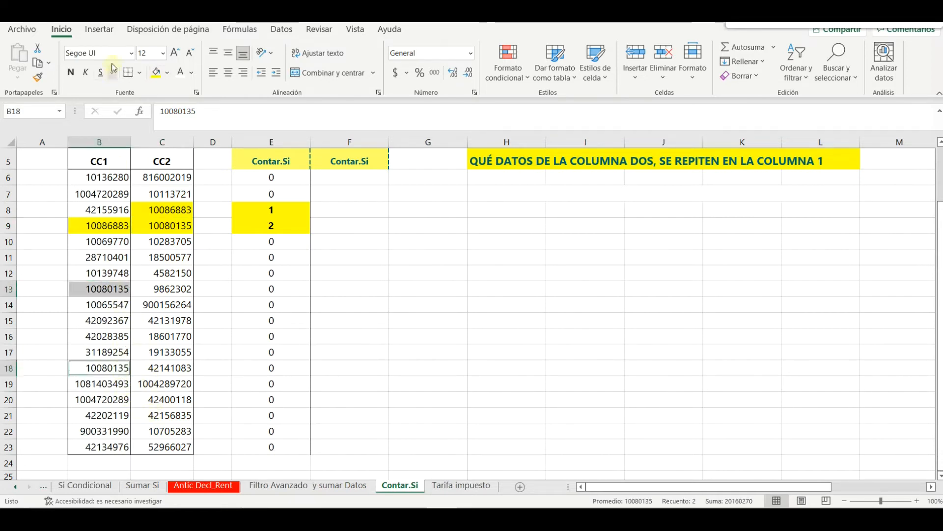
click(156, 72)
click(188, 295)
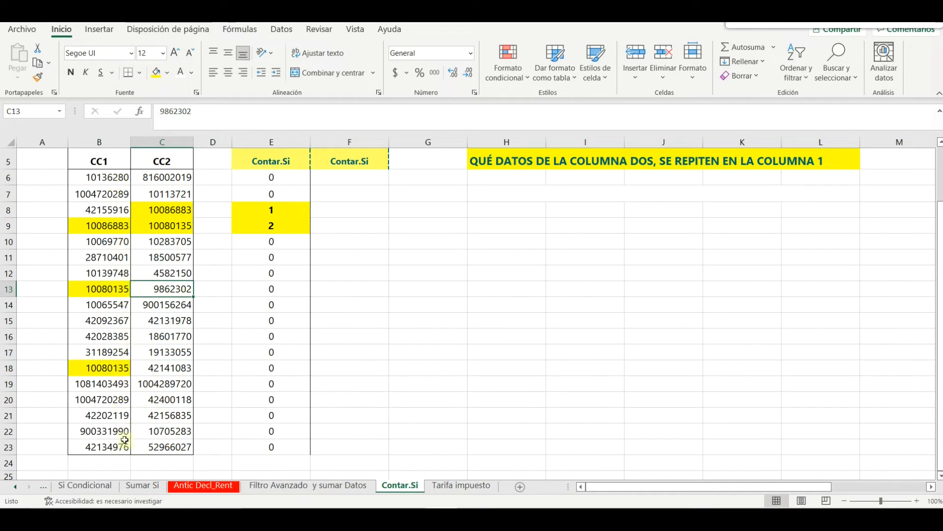
click(283, 287)
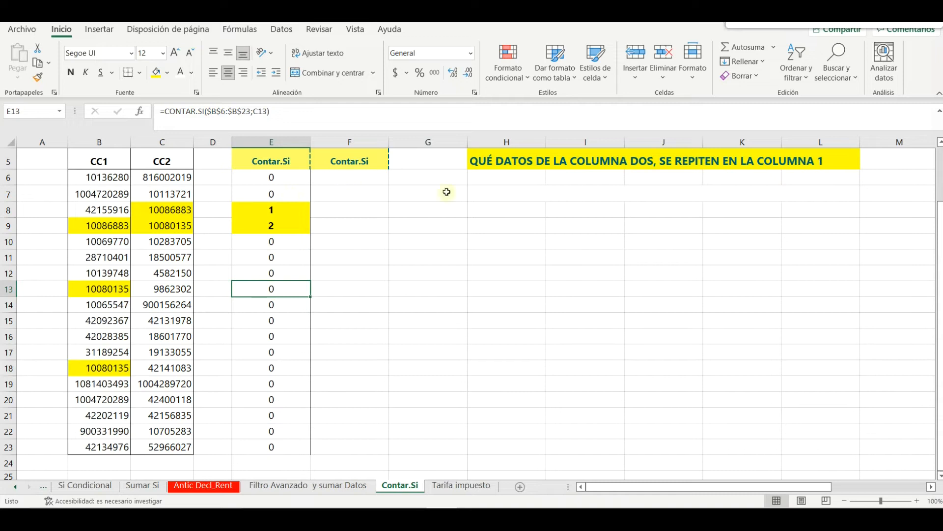
Give the H7:L7 question heading black text and a yellow fill
drag(486, 191, 841, 193)
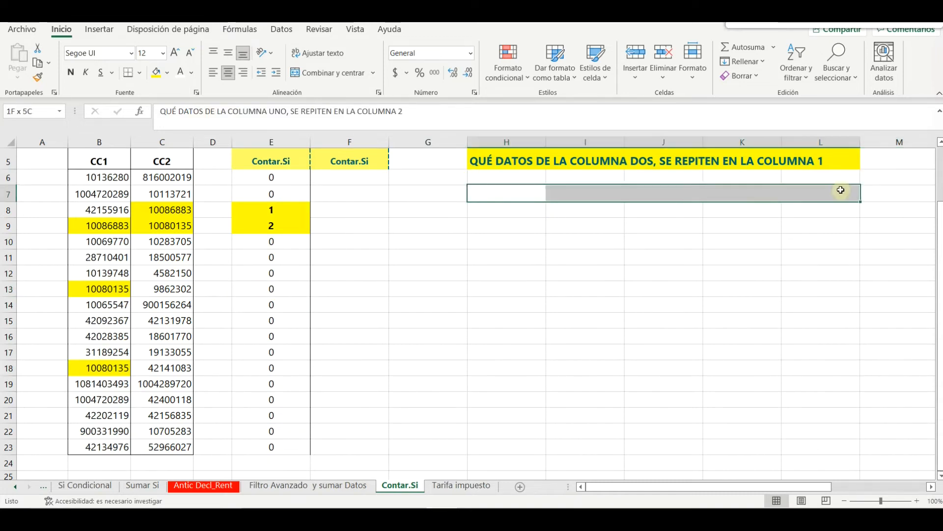
click(192, 73)
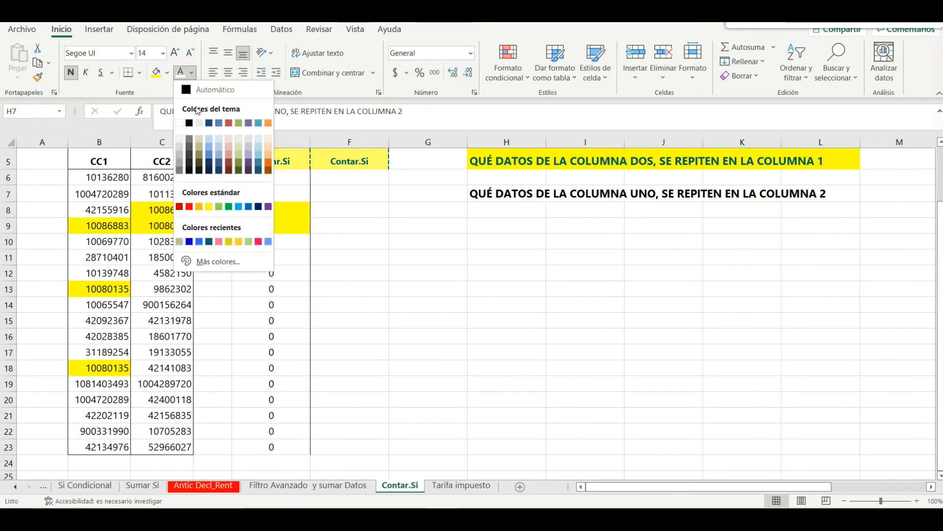
click(189, 123)
click(156, 73)
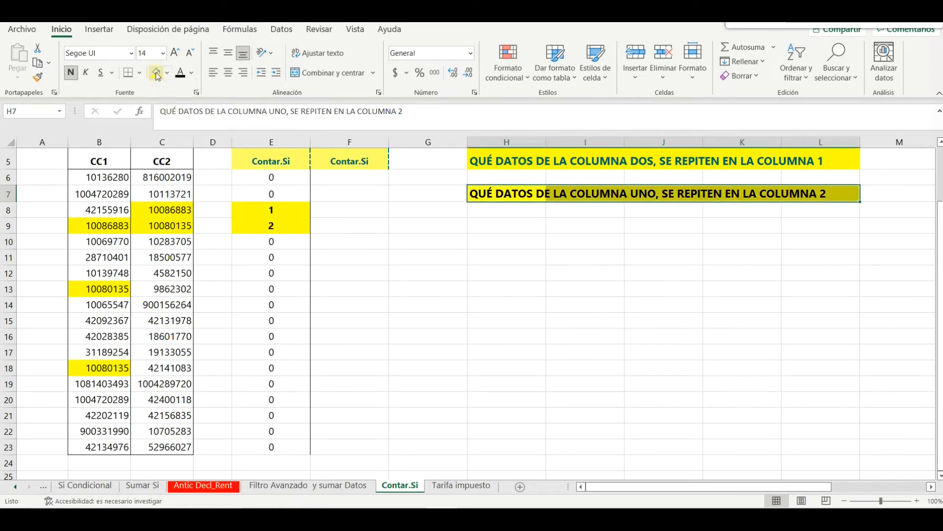
click(493, 280)
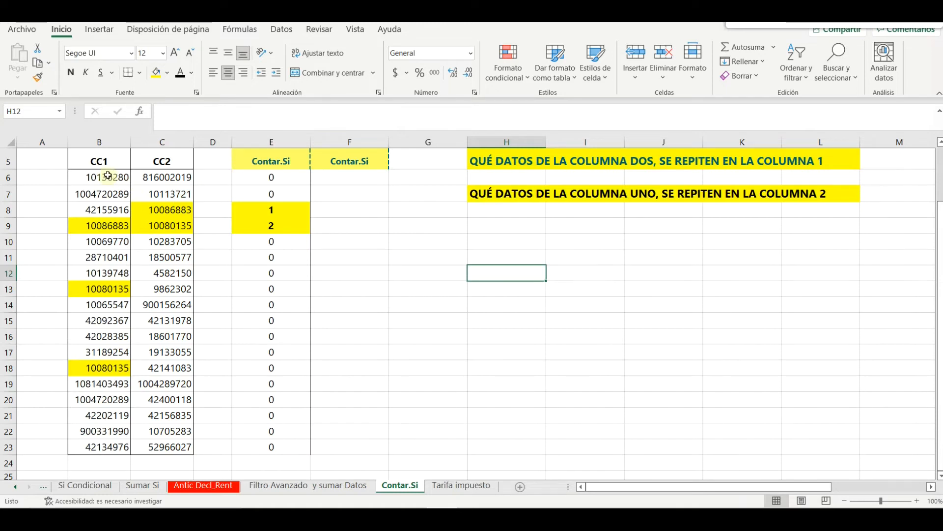
Highlight the CC1 list B6:B23 and the CC2 list C6:C23
drag(106, 177, 96, 445)
drag(166, 178, 165, 447)
click(213, 383)
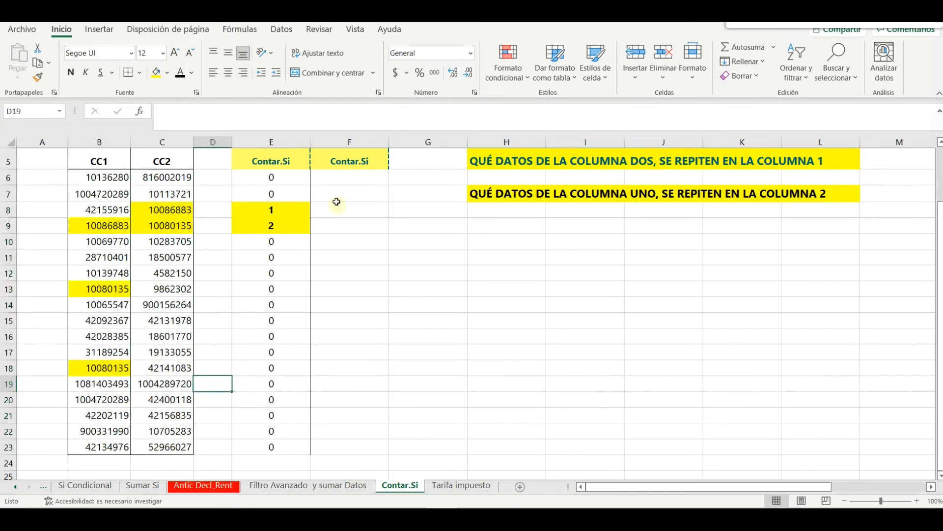
Enter =CONTAR.SI($C$6:$C$23;B6) in F6 to count B6's value among the CC2 values
click(349, 180)
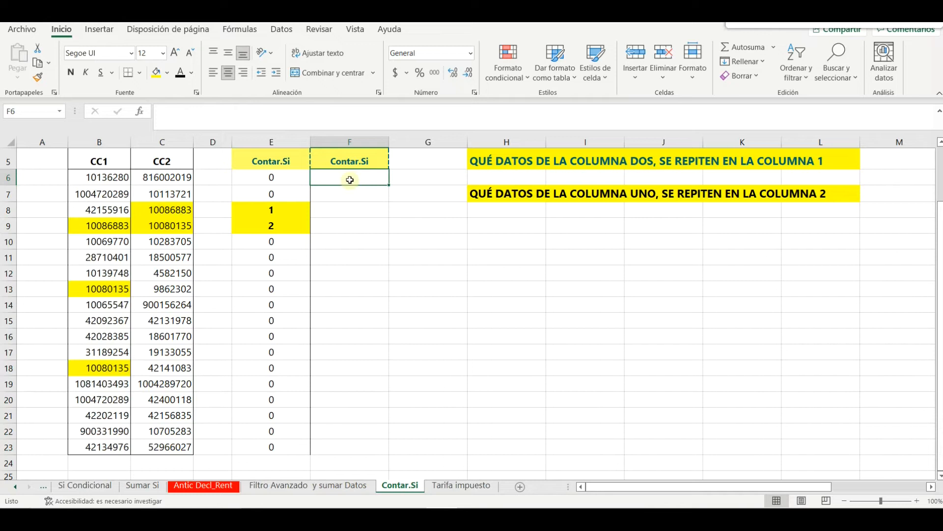
text(=CO)
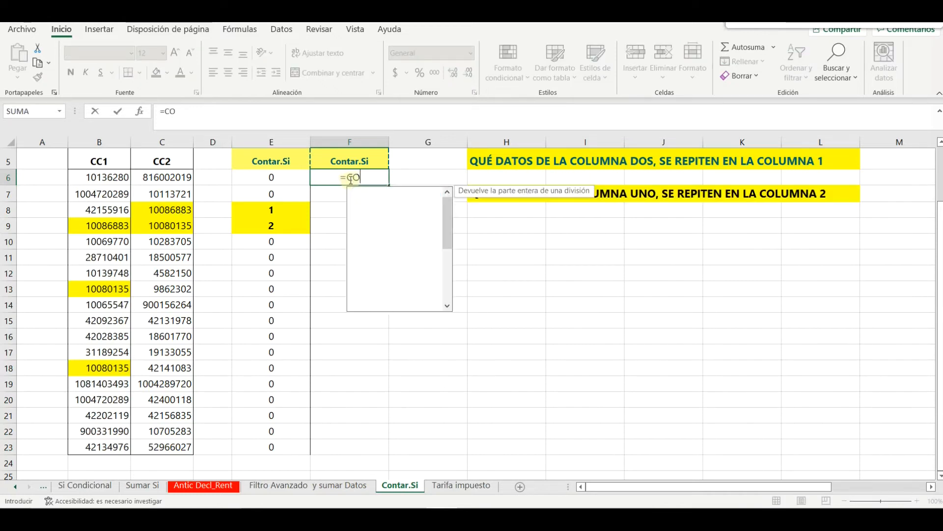
text(NTAR.SI)
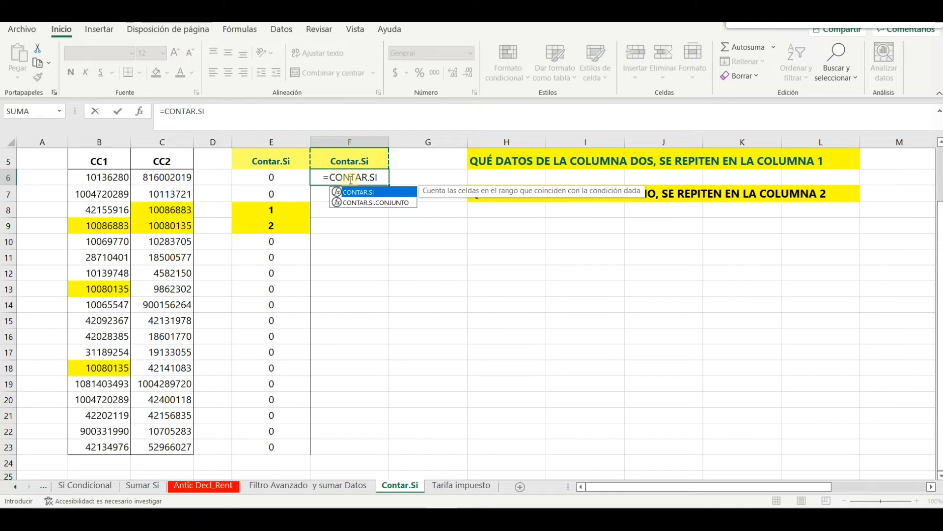
text(()
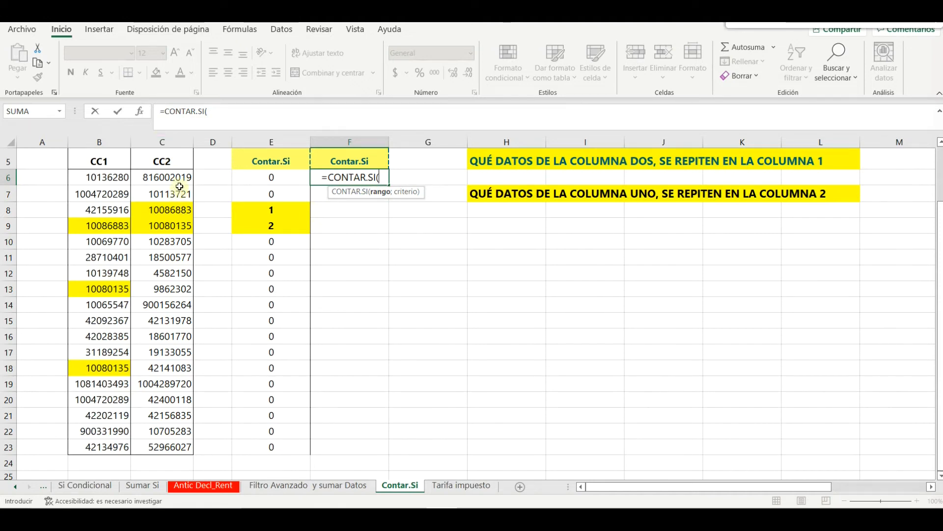
drag(180, 174, 168, 446)
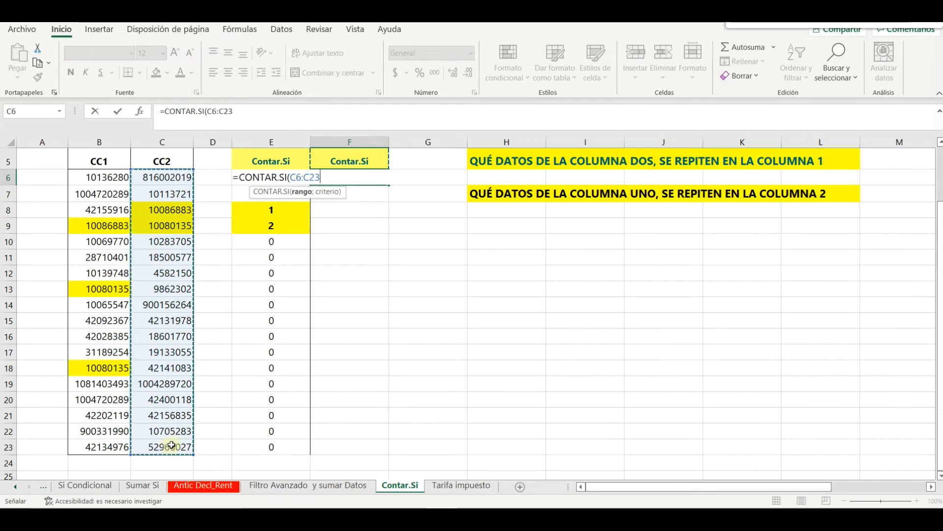
key(F4)
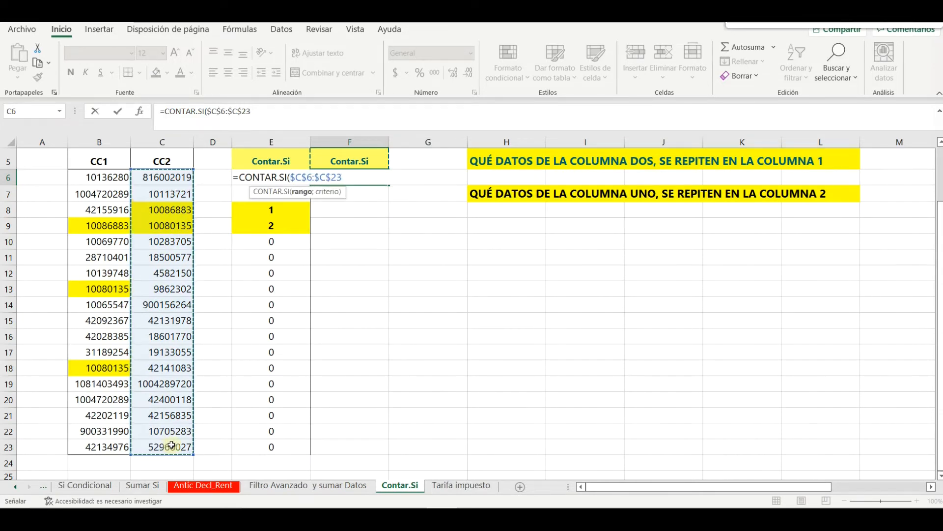
text(;)
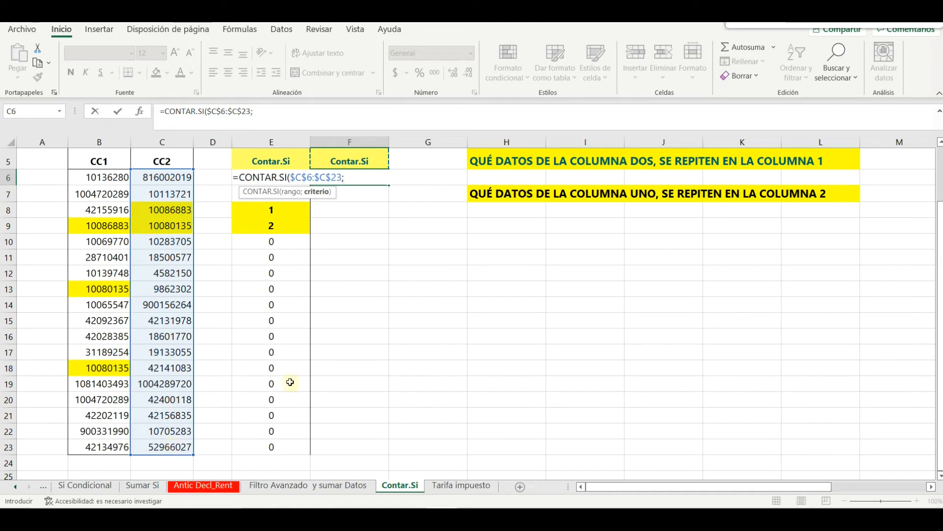
click(110, 178)
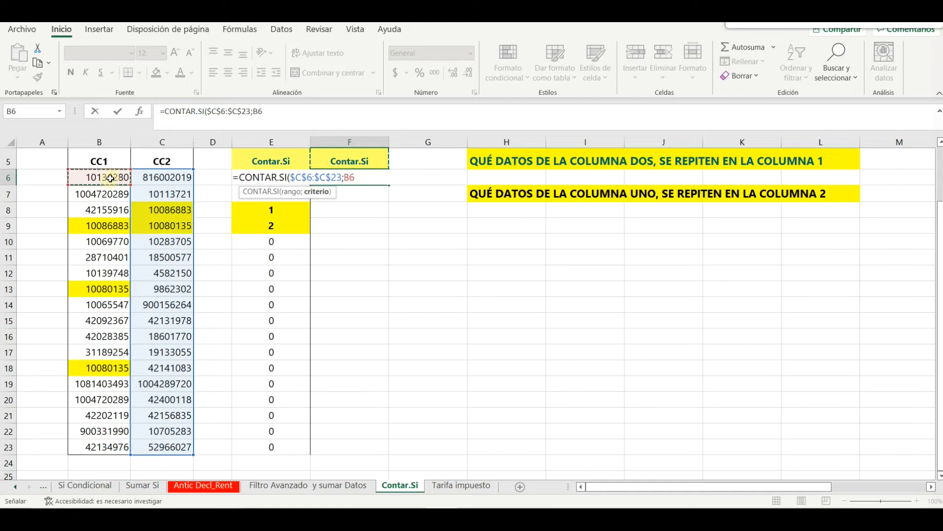
text())
key(Return)
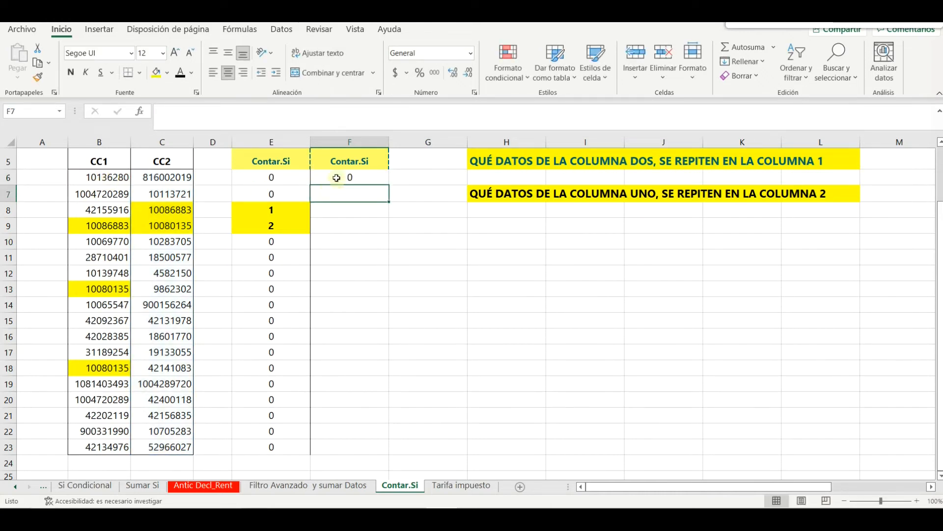
Copy the F6 formula down to F23 and fill the 1 results in F9, F13 and F18 yellow
click(340, 177)
drag(390, 185, 387, 453)
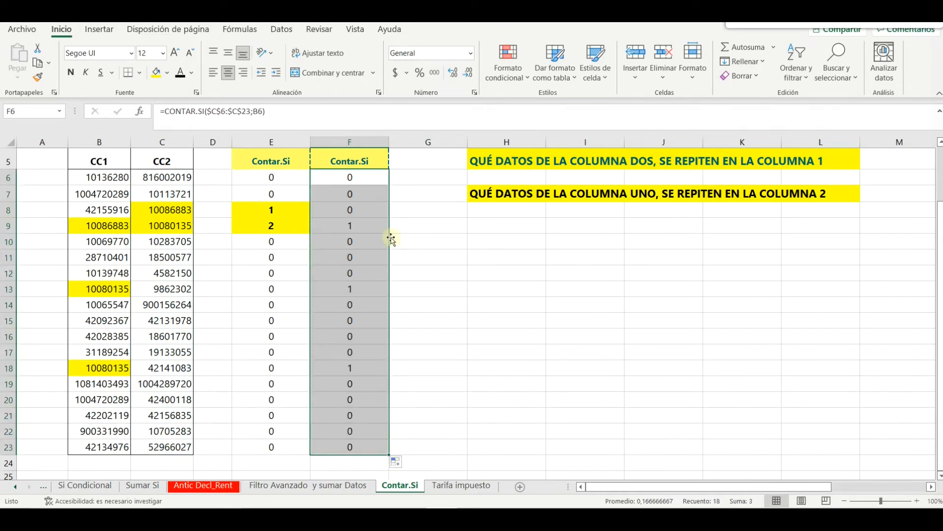
click(357, 226)
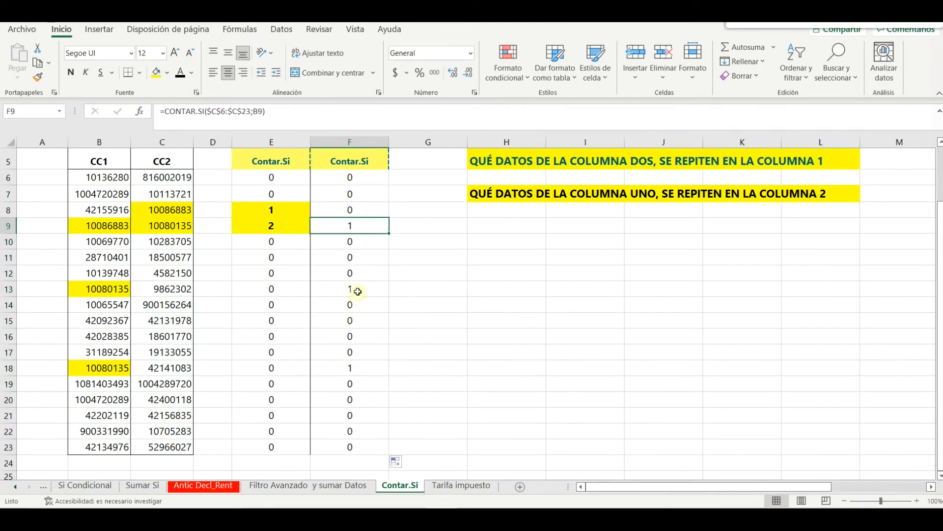
ctrl+click(358, 292)
ctrl+click(359, 368)
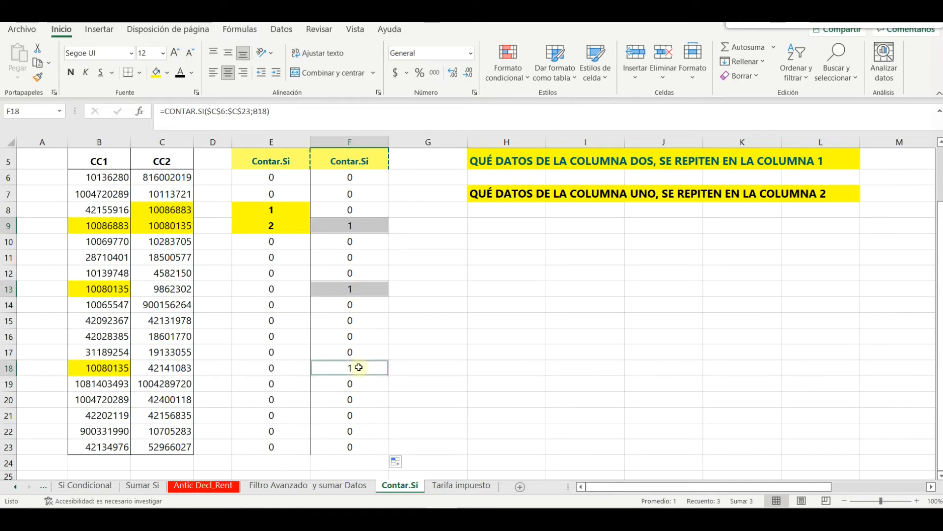
click(156, 74)
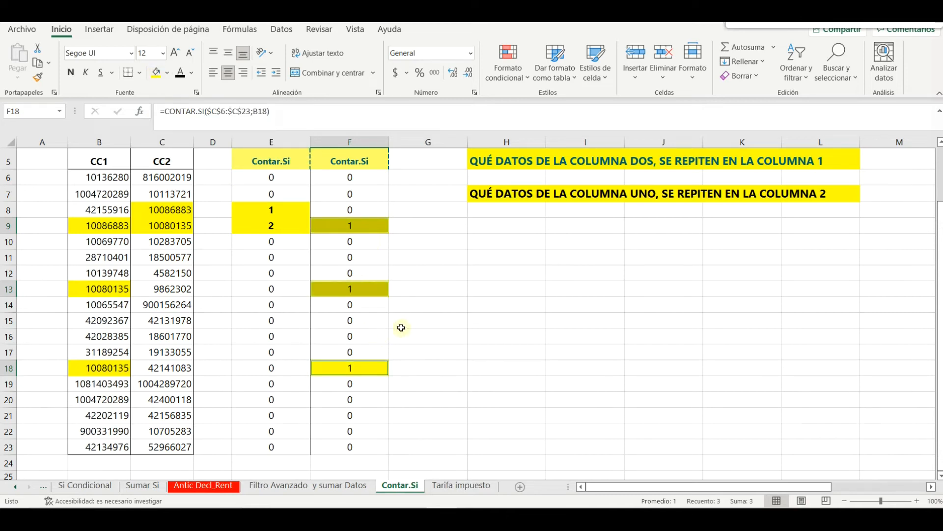
click(422, 321)
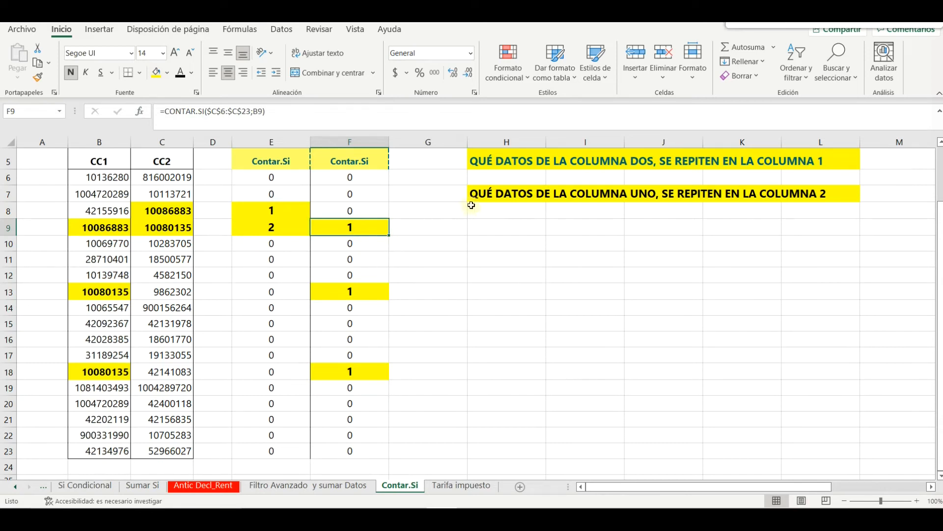
drag(488, 197, 817, 194)
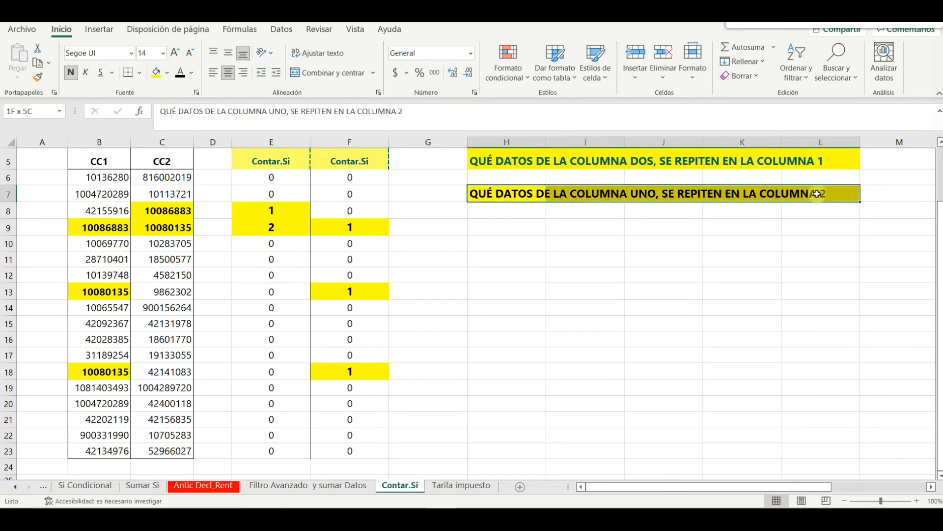
click(407, 260)
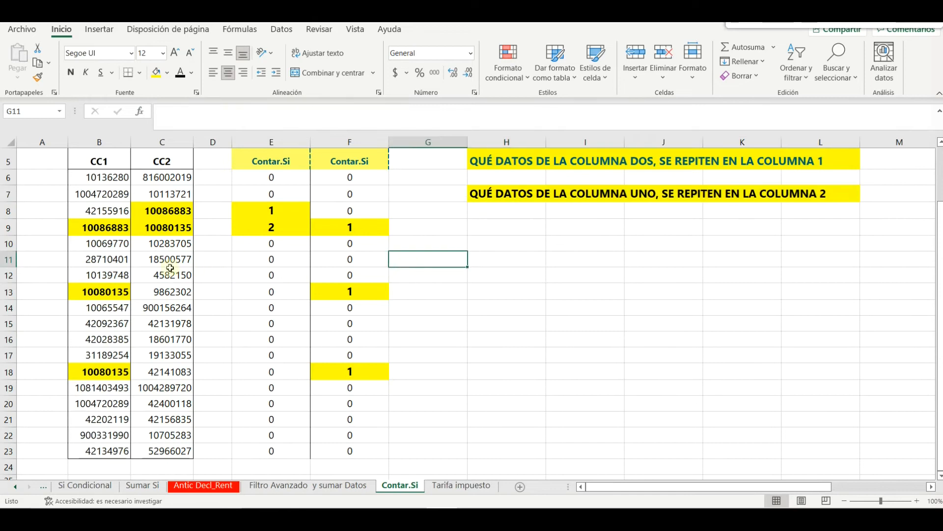
click(118, 229)
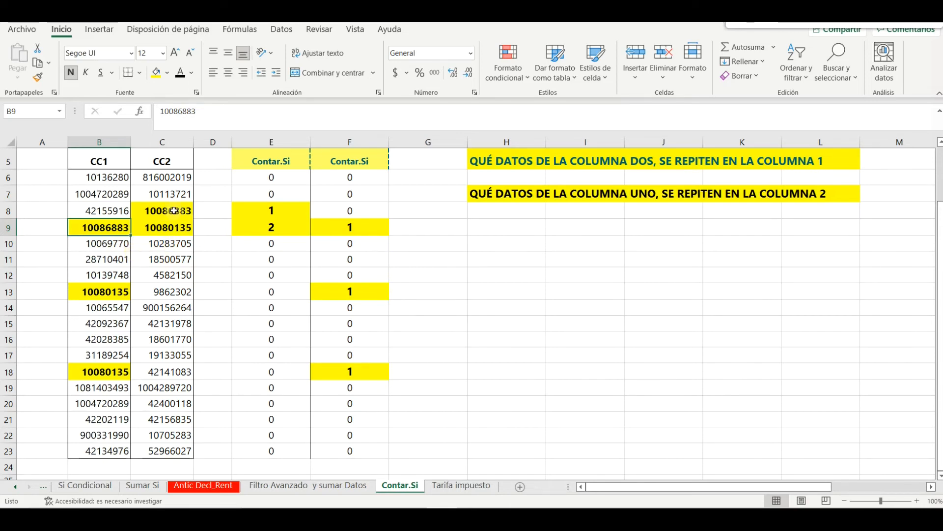
ctrl+click(174, 210)
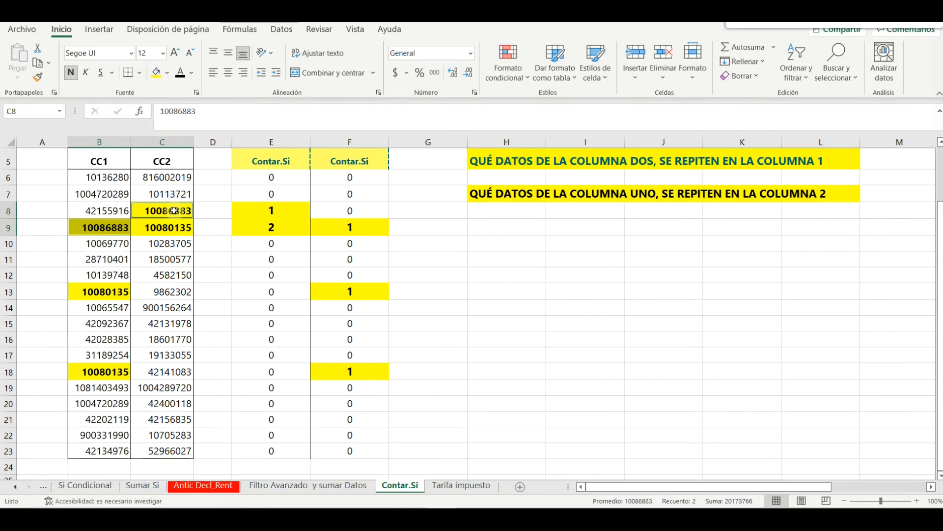
click(168, 74)
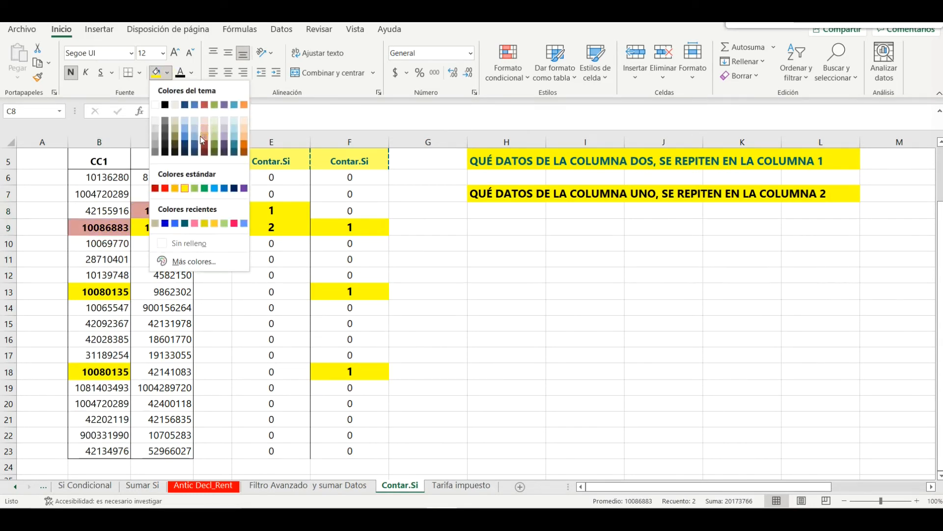
click(174, 188)
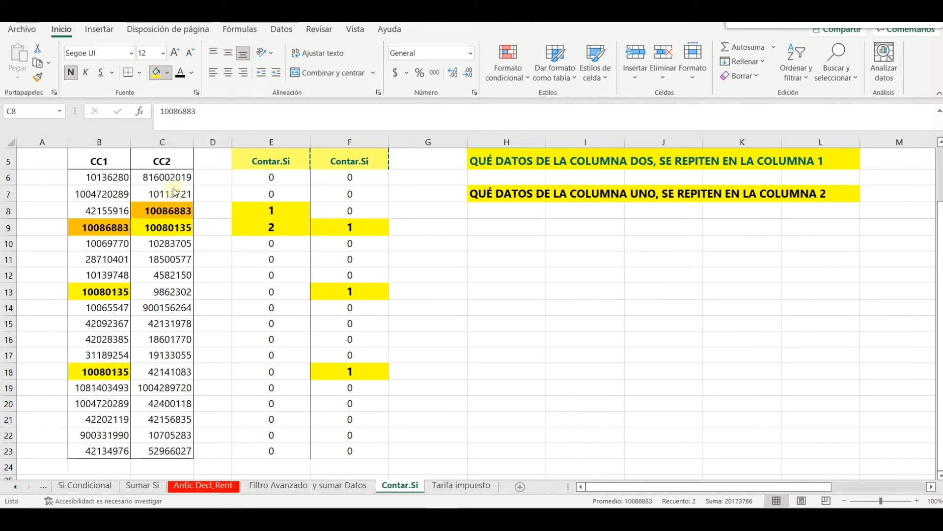
click(169, 75)
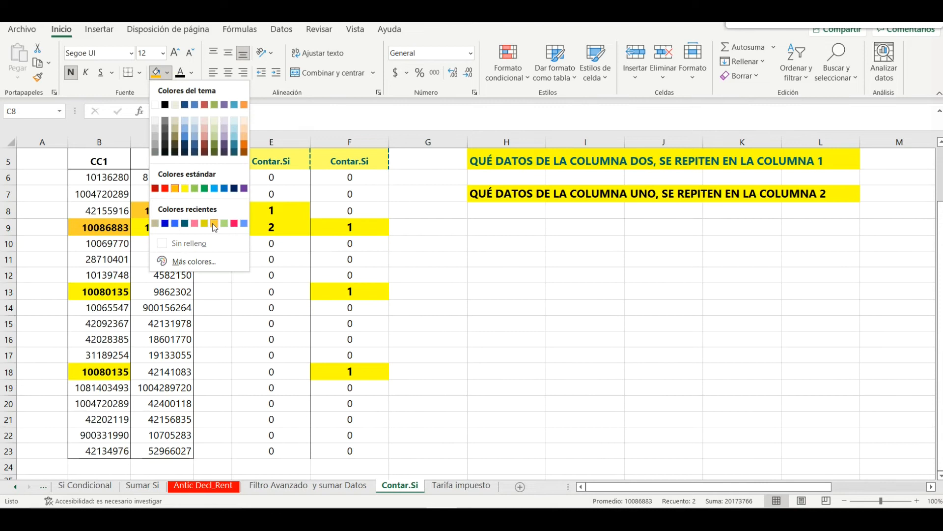
click(423, 308)
click(425, 305)
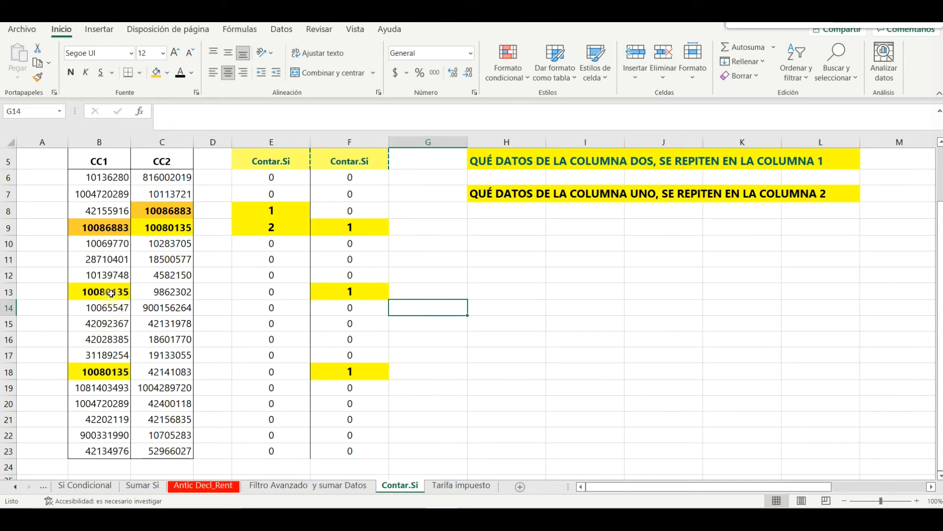
click(111, 293)
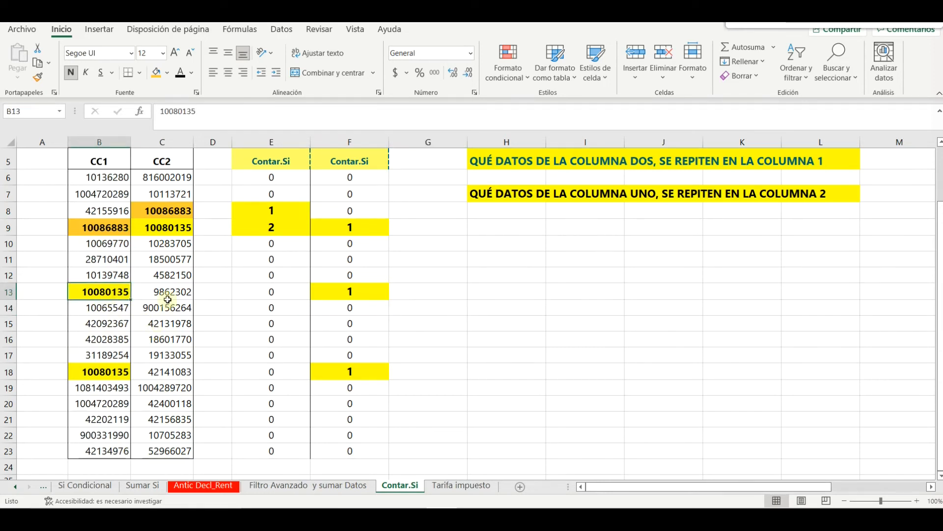
ctrl+click(176, 230)
click(156, 74)
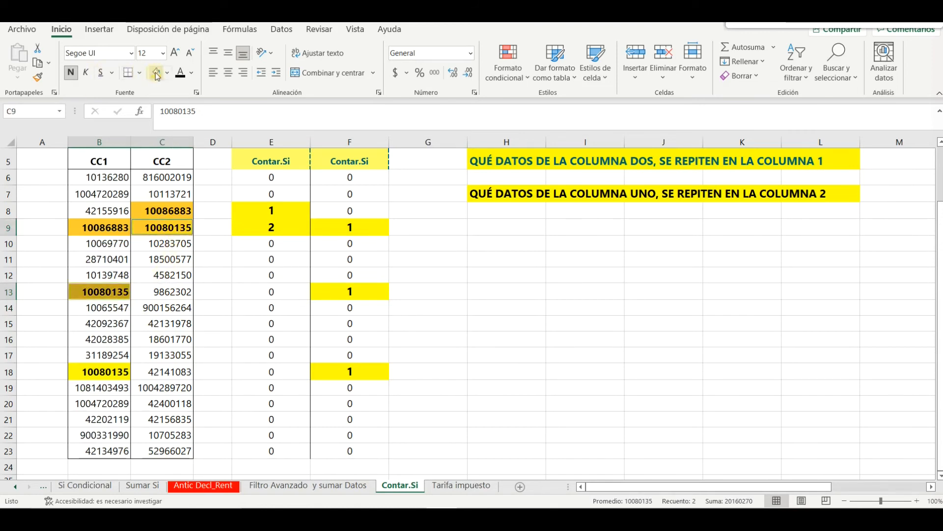
click(340, 291)
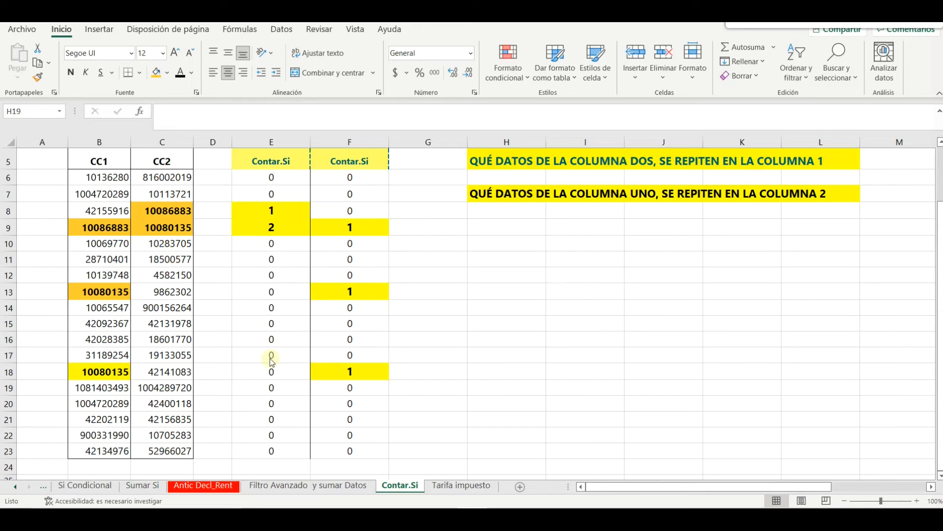
click(113, 377)
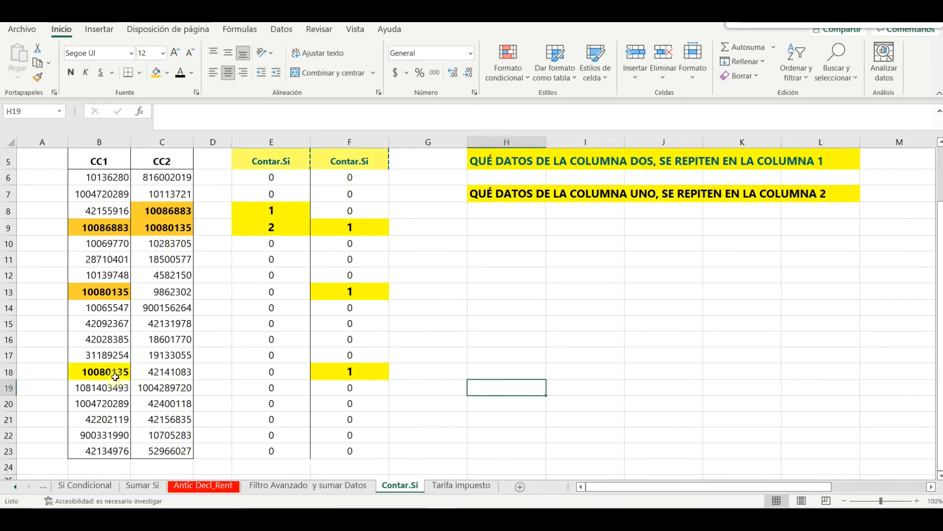
click(115, 377)
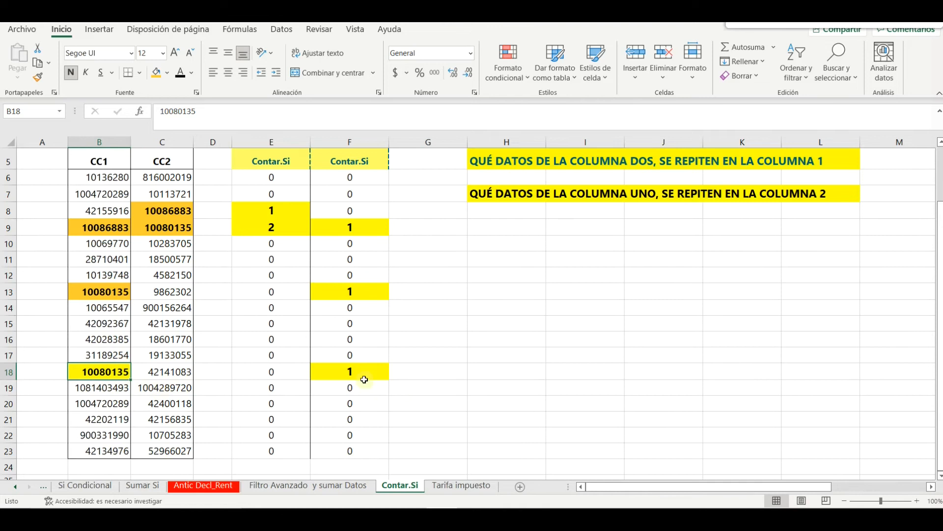
click(339, 374)
click(170, 231)
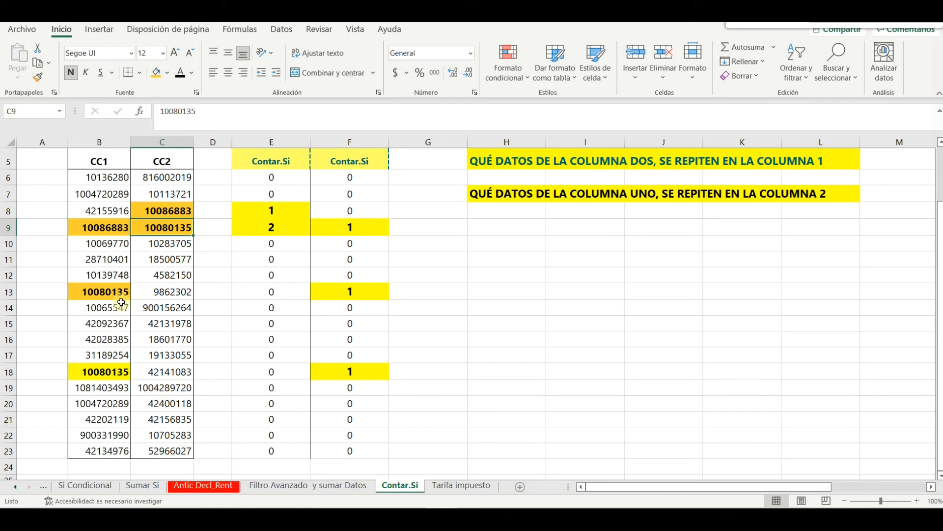
click(118, 374)
ctrl+click(108, 291)
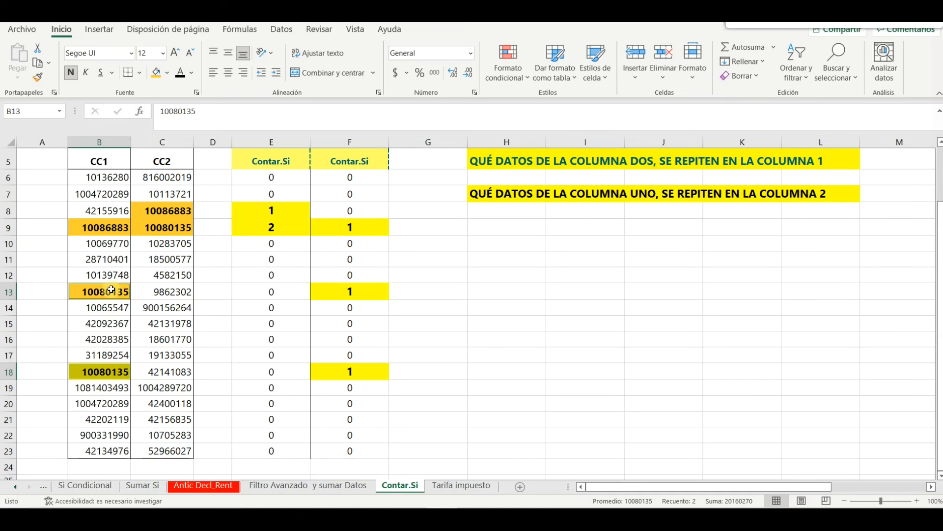
click(109, 292)
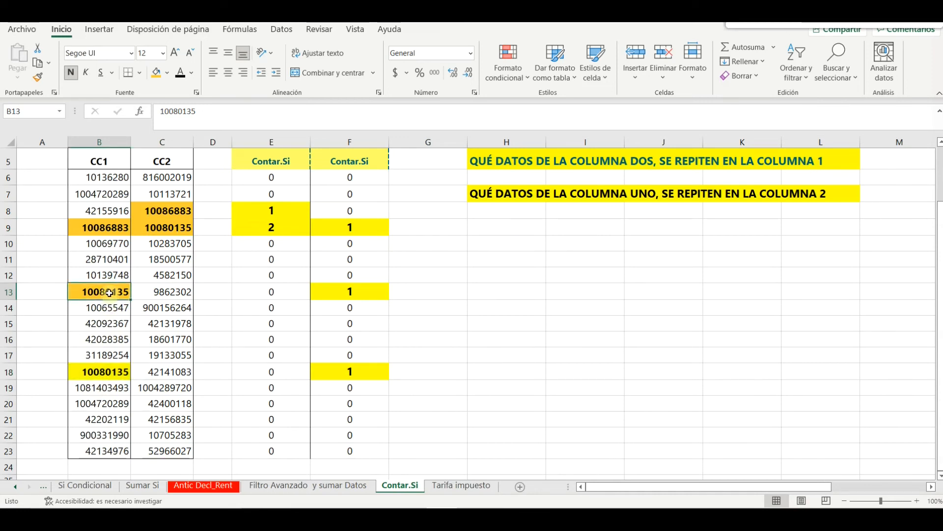
click(352, 291)
click(336, 371)
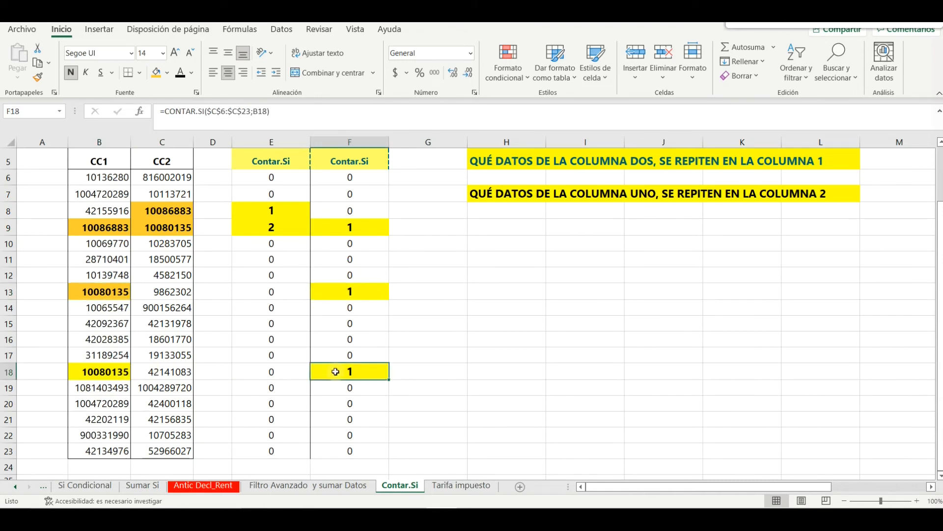
click(165, 226)
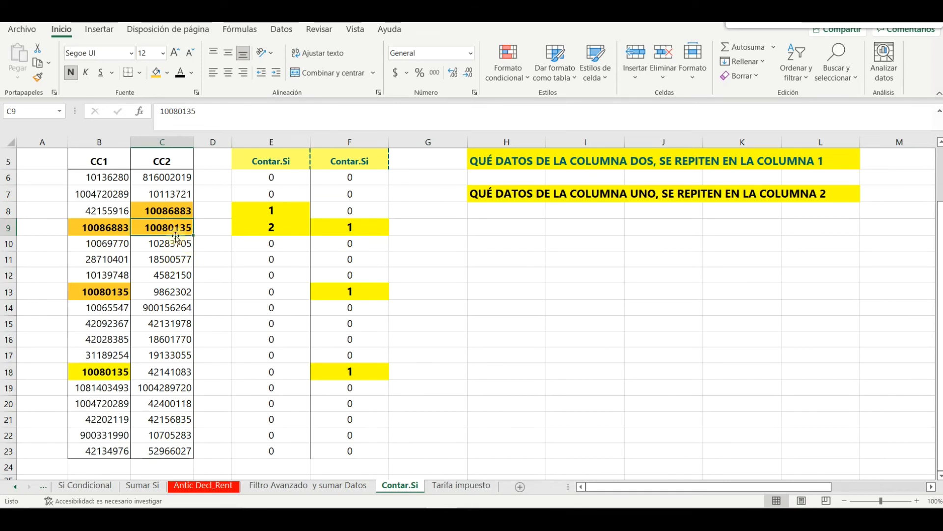
click(269, 225)
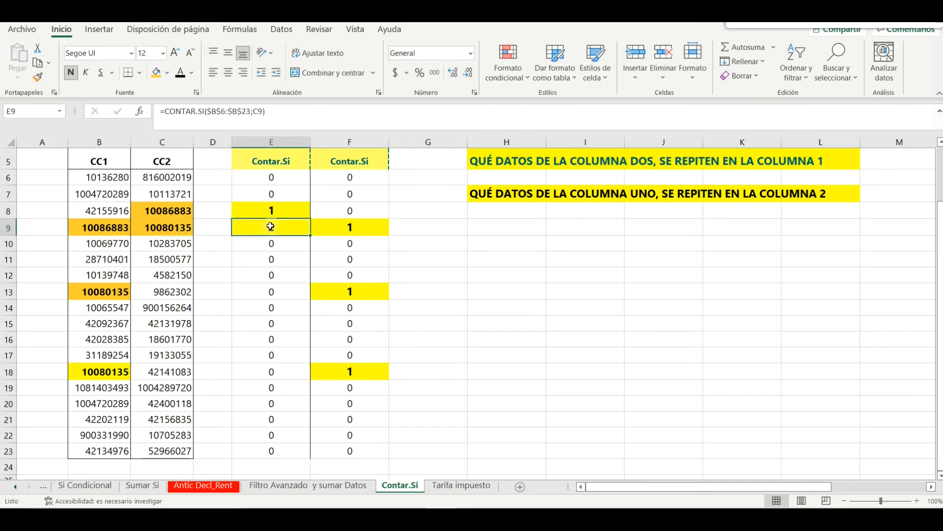
click(177, 229)
ctrl+click(113, 291)
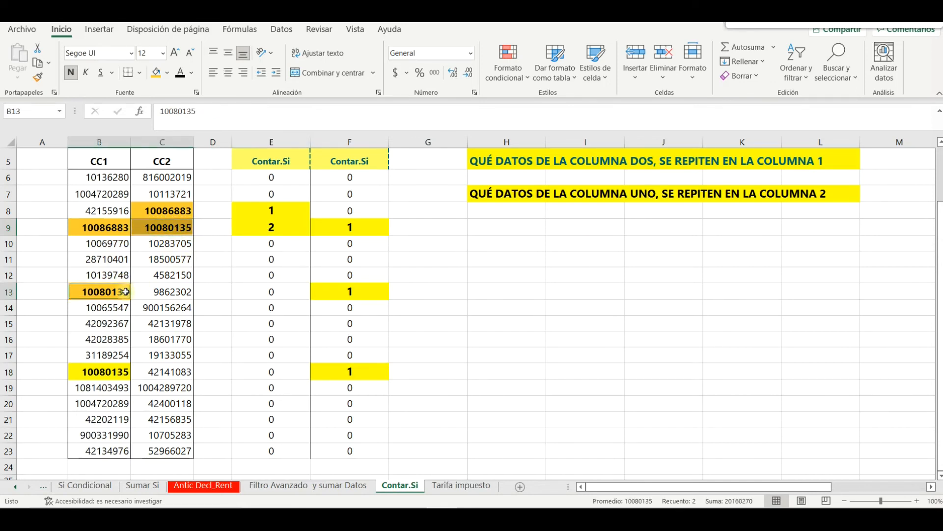
ctrl+click(110, 372)
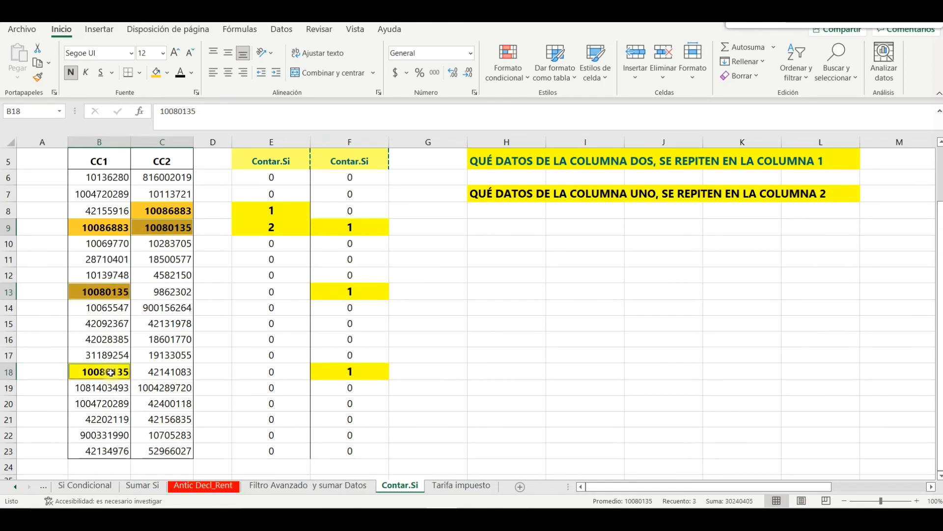
click(179, 228)
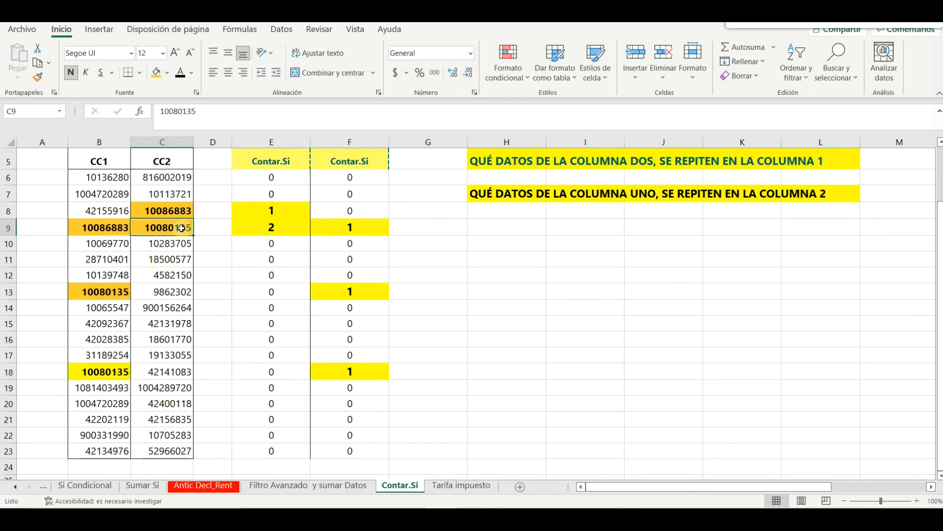
ctrl+click(103, 291)
ctrl+click(110, 372)
click(187, 296)
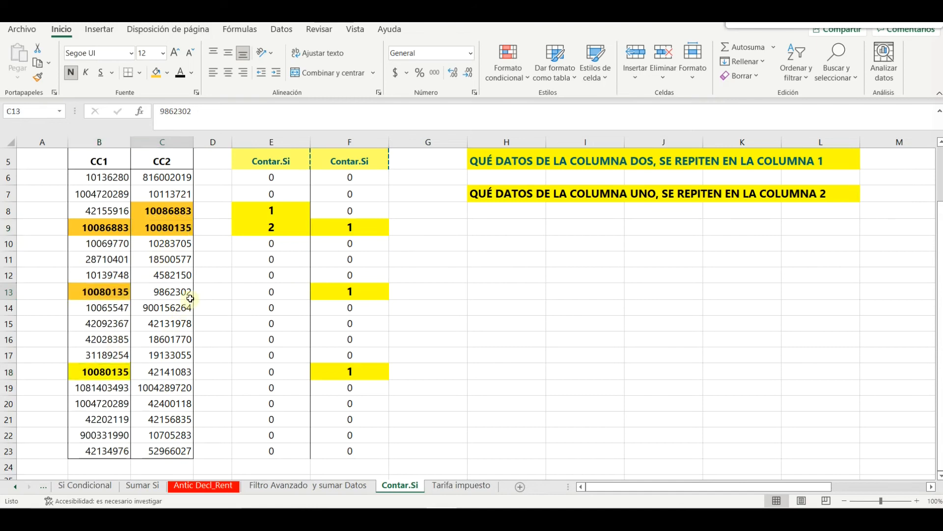
click(99, 292)
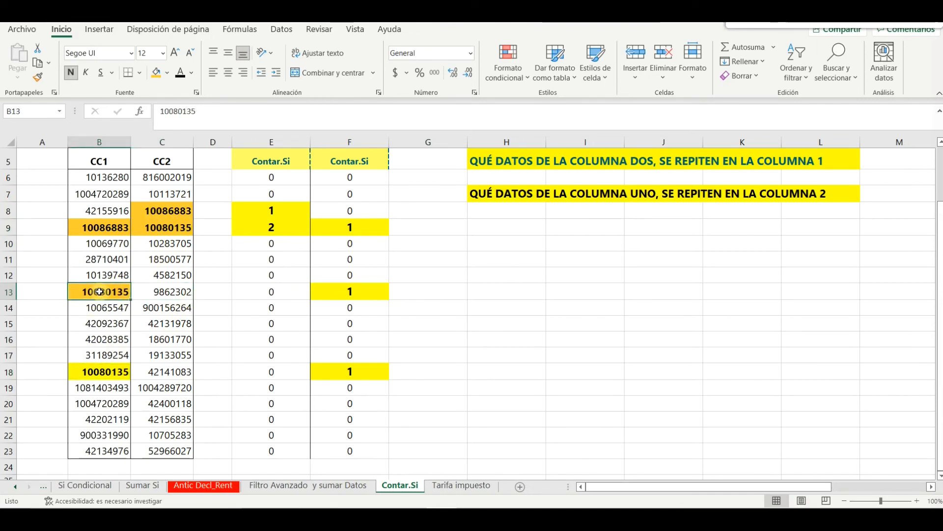
ctrl+click(318, 292)
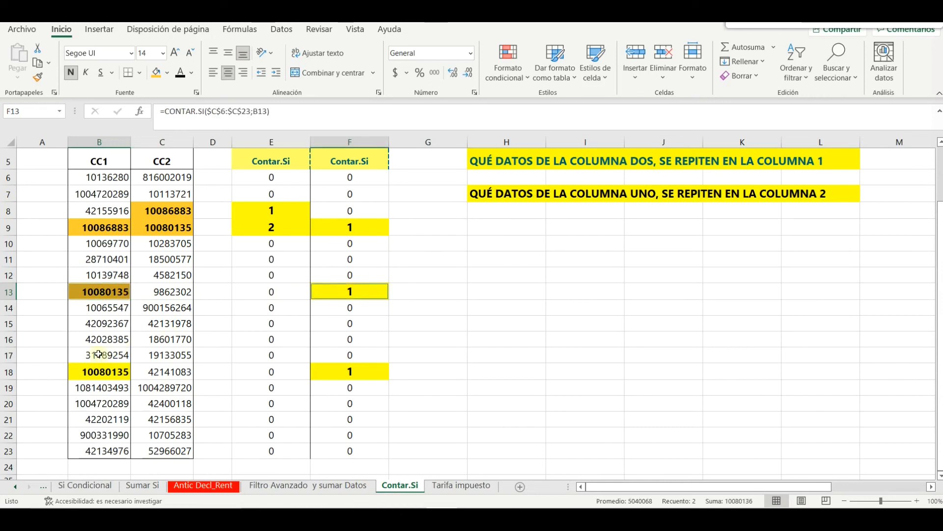
click(107, 372)
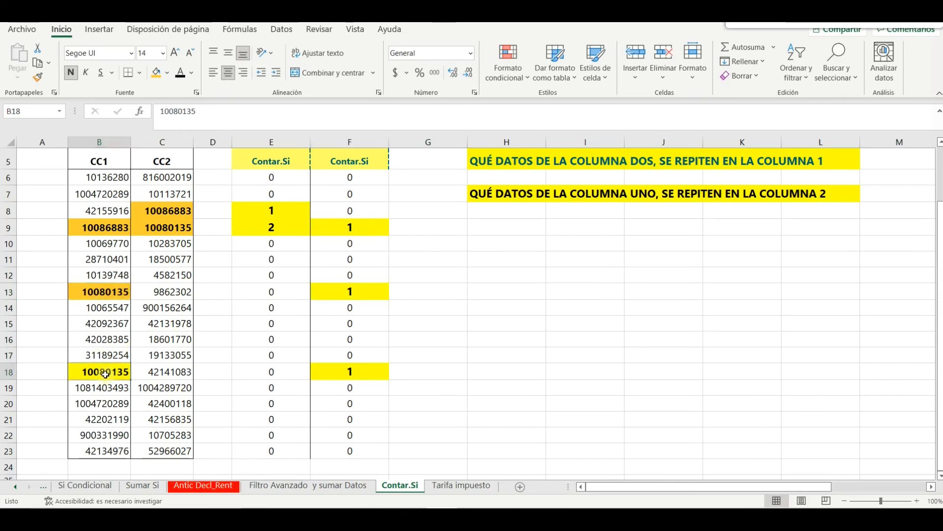
ctrl+click(340, 373)
click(112, 295)
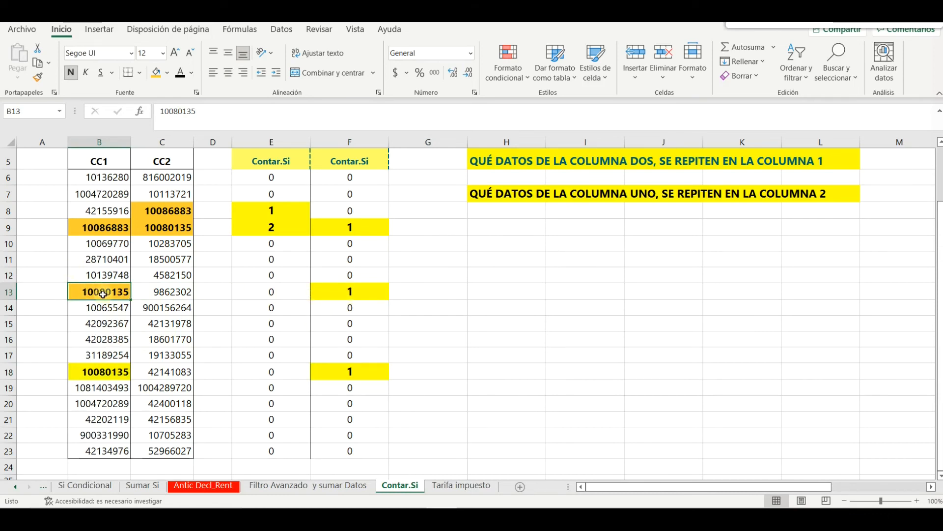
ctrl+click(172, 231)
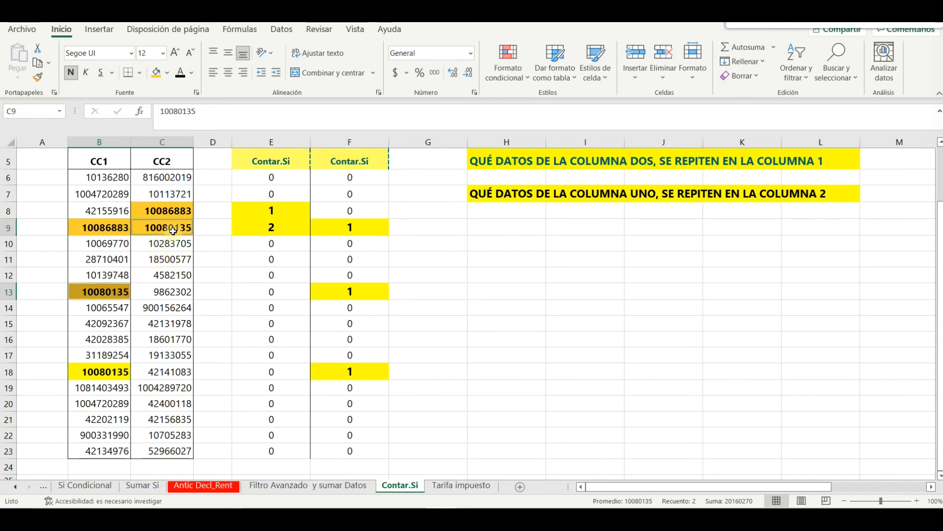
click(102, 370)
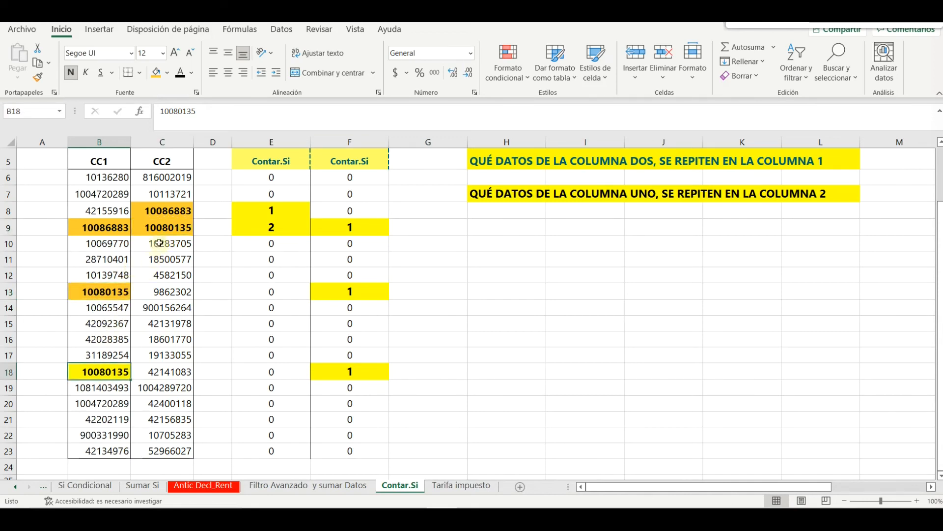
ctrl+click(168, 227)
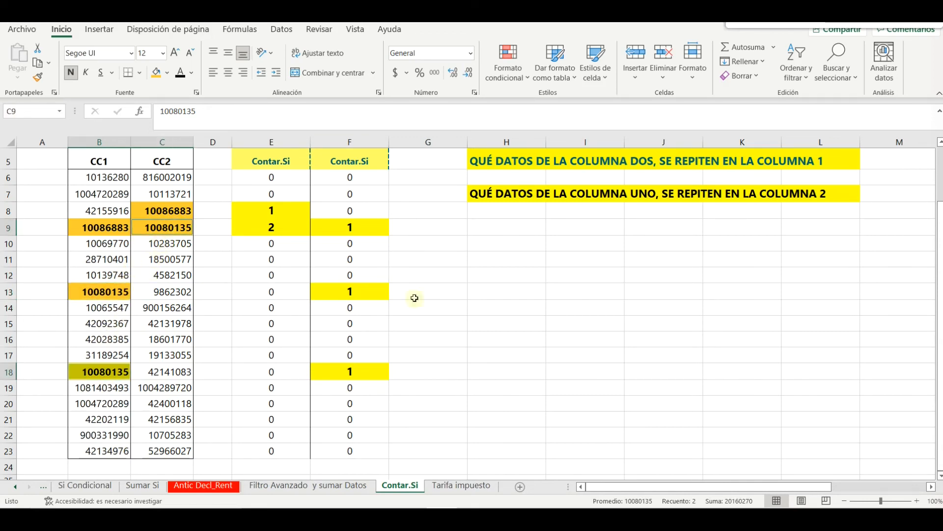
click(455, 320)
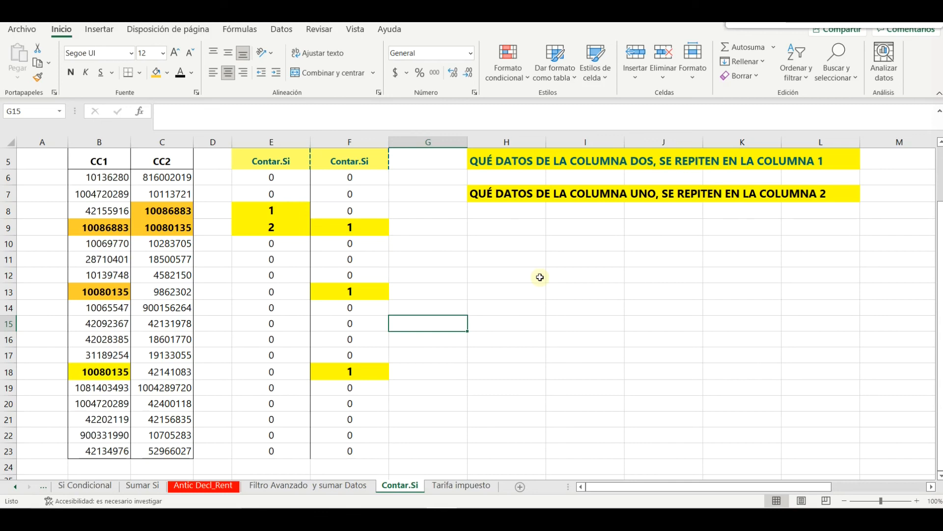
Enter the capitalised title 'REGISTRO CONTABLE- PROFE' followed by the teacher's name in H12
click(524, 274)
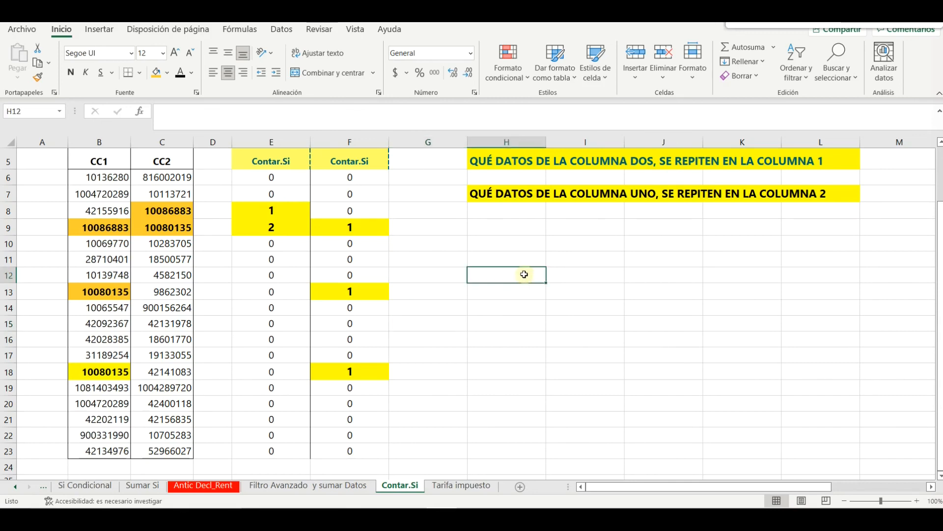
key(Caps_Lock)
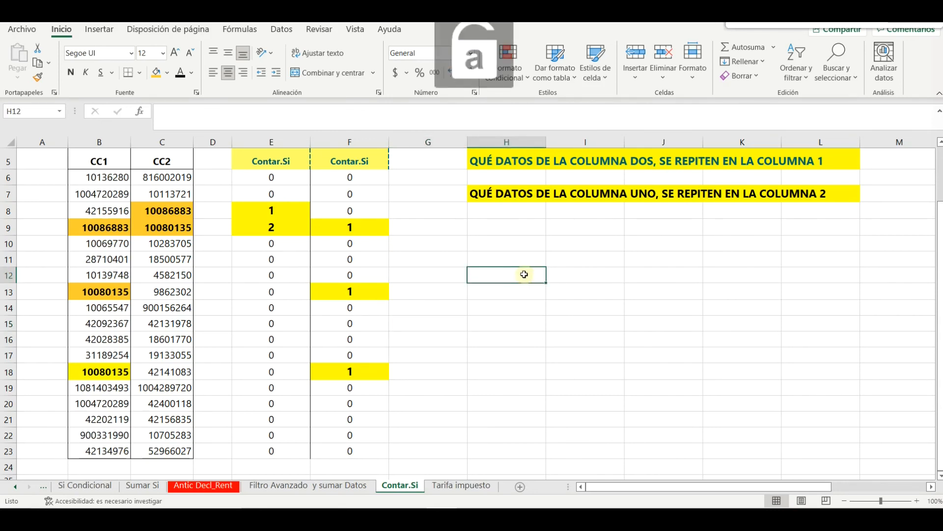
text(con)
key(BackSpace)
key(BackSpace)
key(BackSpace)
key(Caps_Lock)
text(REGISTR)
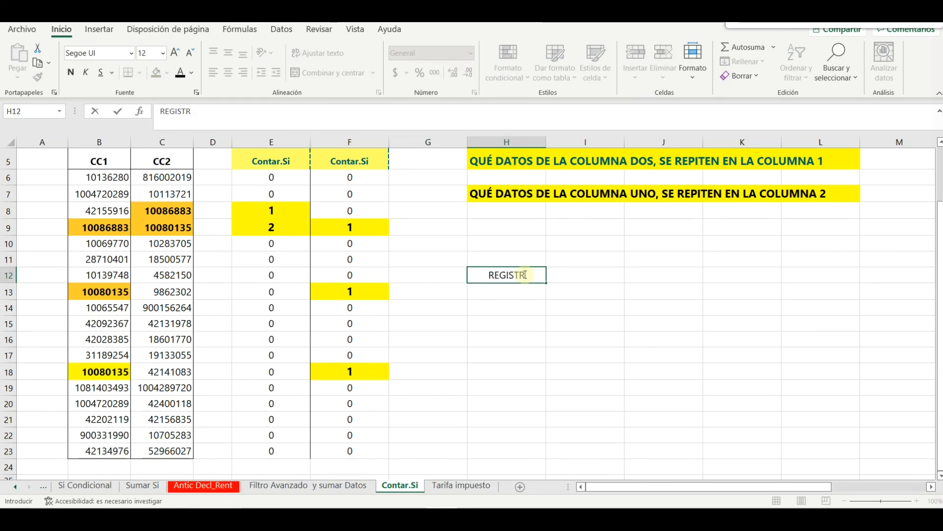
text(O CONTABLE)
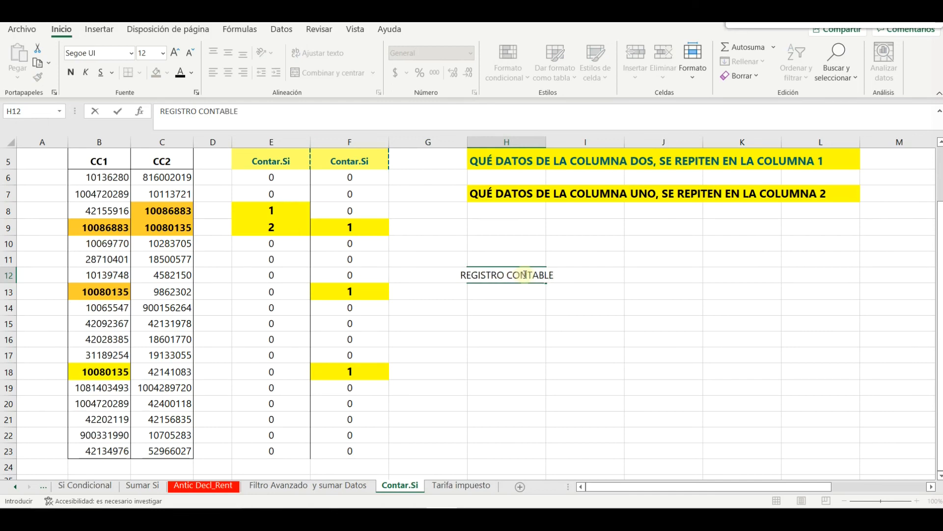
text(- PROFE HERBERT)
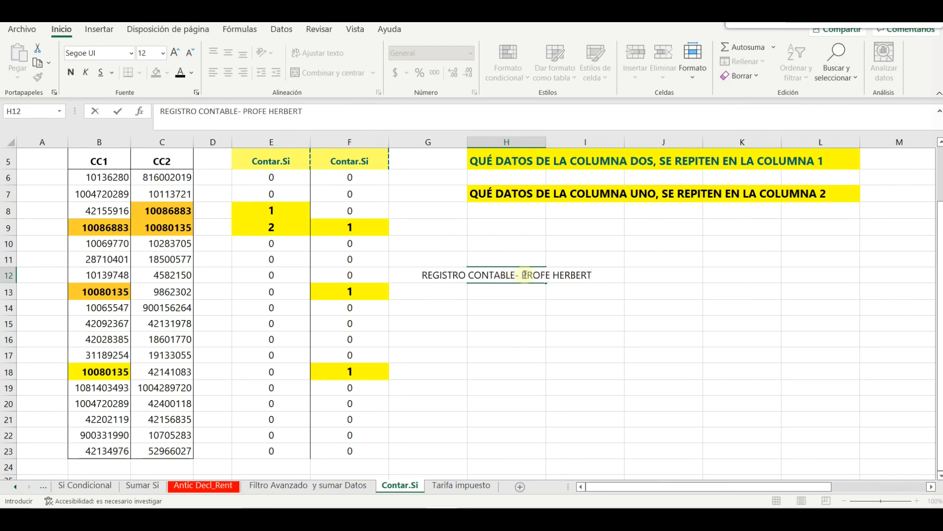
key(Return)
Format the G12:J12 banner with 16 pt text and an orange fill
drag(428, 275, 663, 278)
click(177, 53)
click(177, 53)
click(156, 73)
click(494, 330)
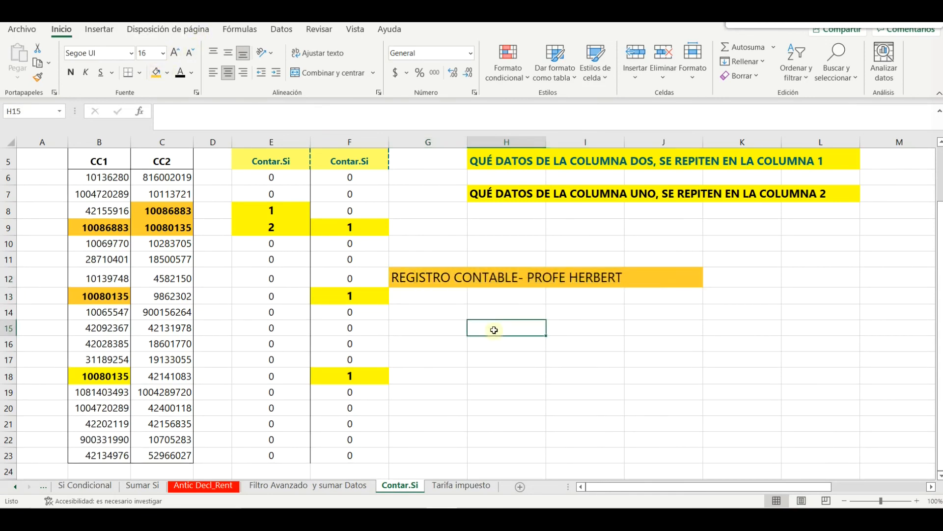